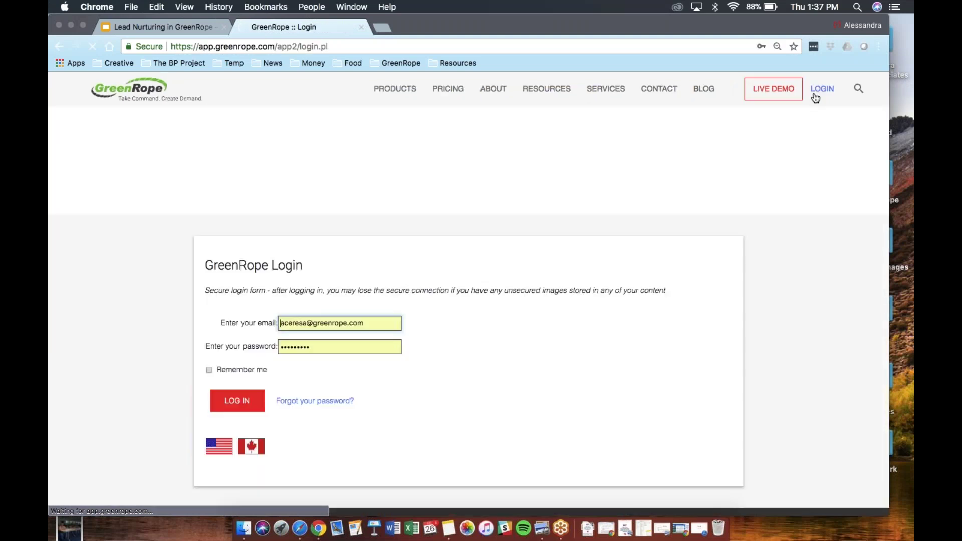
# Step: Log in to GreenRope with the prefilled credentials and look over the home dashboard
pyautogui.click(237, 400)
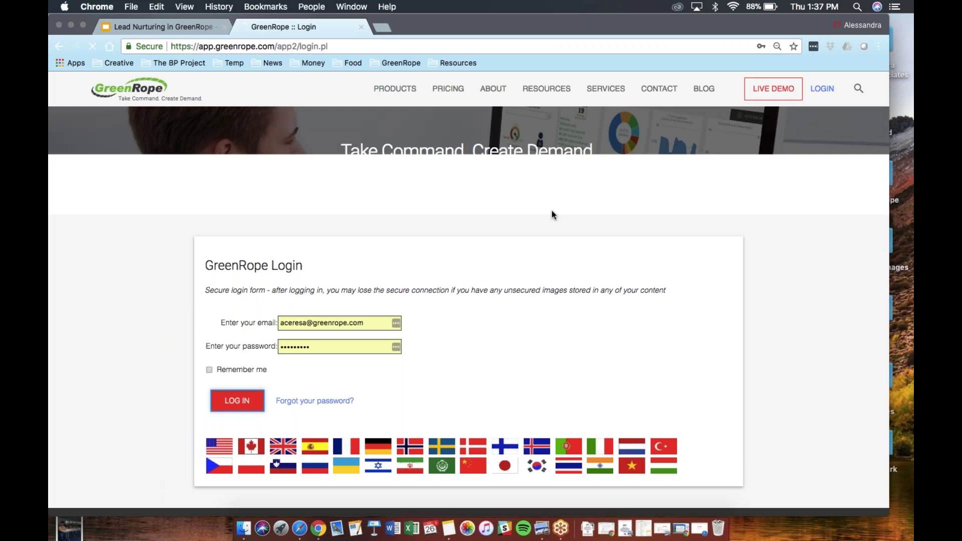
pyautogui.click(238, 402)
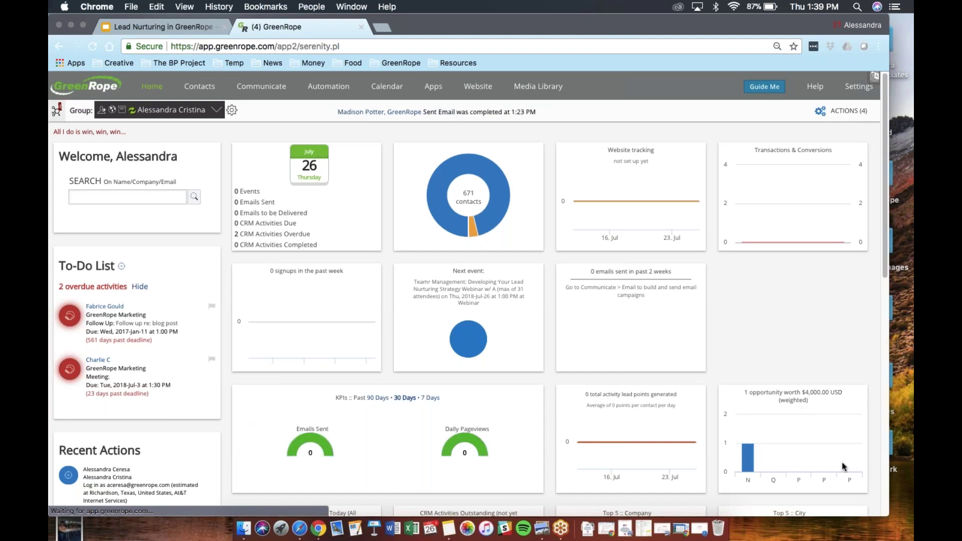
pyautogui.click(561, 526)
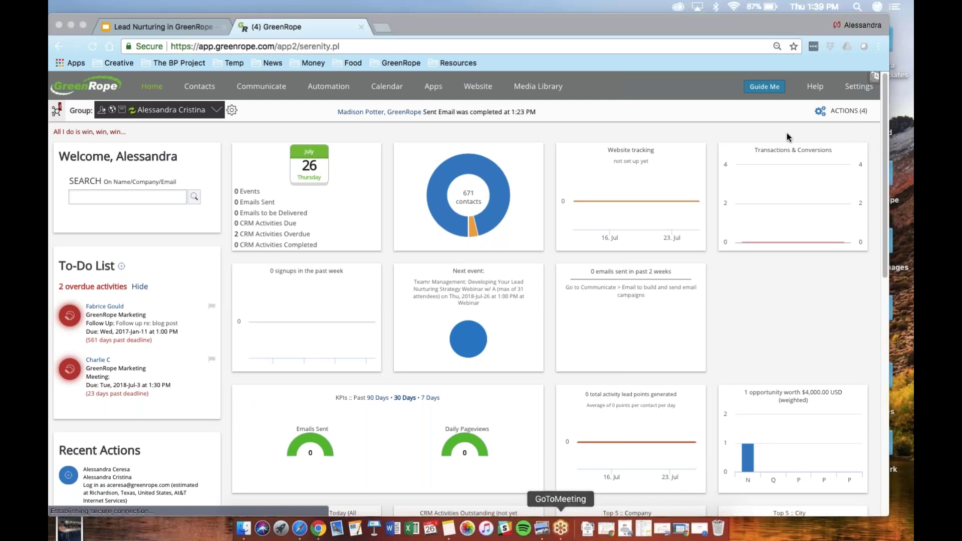
pyautogui.scroll(-1, 685, 314)
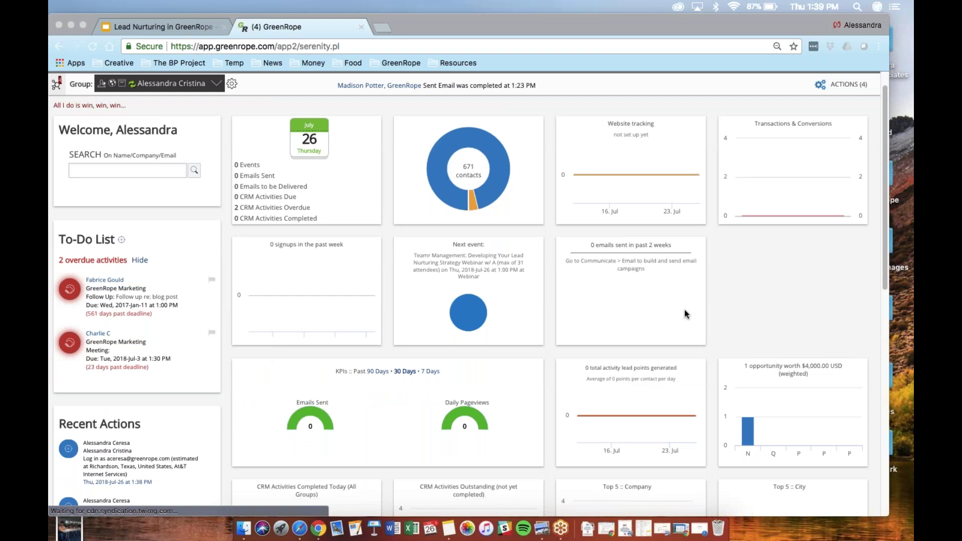
pyautogui.scroll(-5, 685, 314)
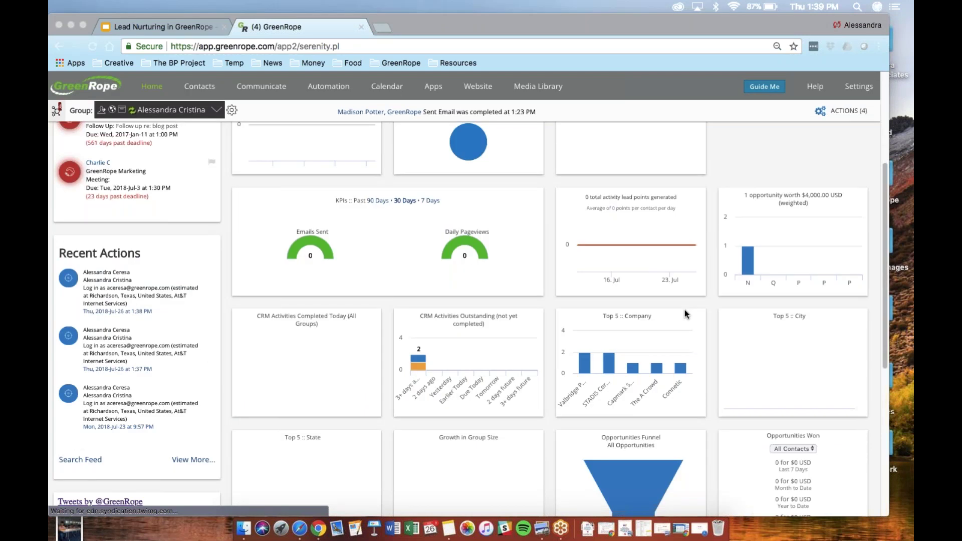
# Step: Switch the active group to A's Marketing Group from the GreenRope group folder
pyautogui.click(215, 109)
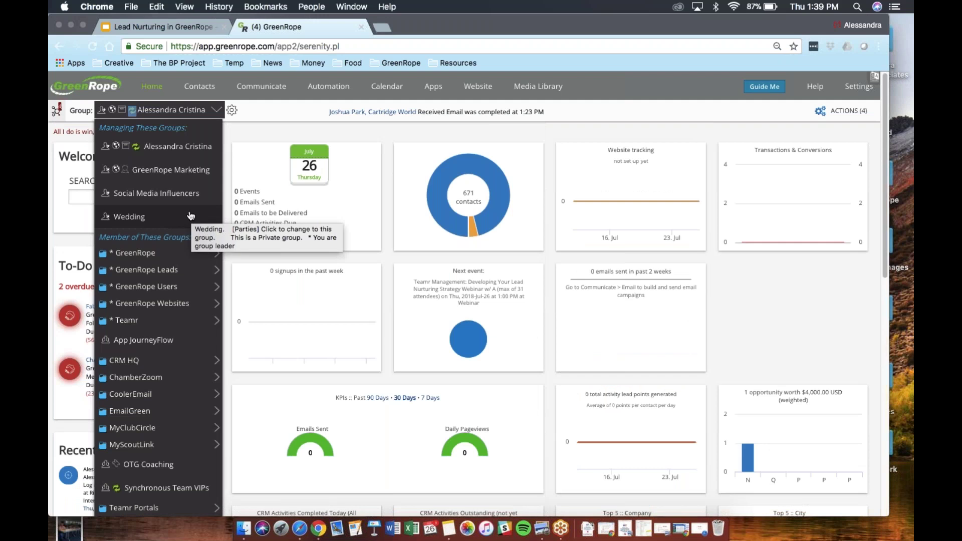
pyautogui.moveTo(192, 277)
pyautogui.moveTo(210, 253)
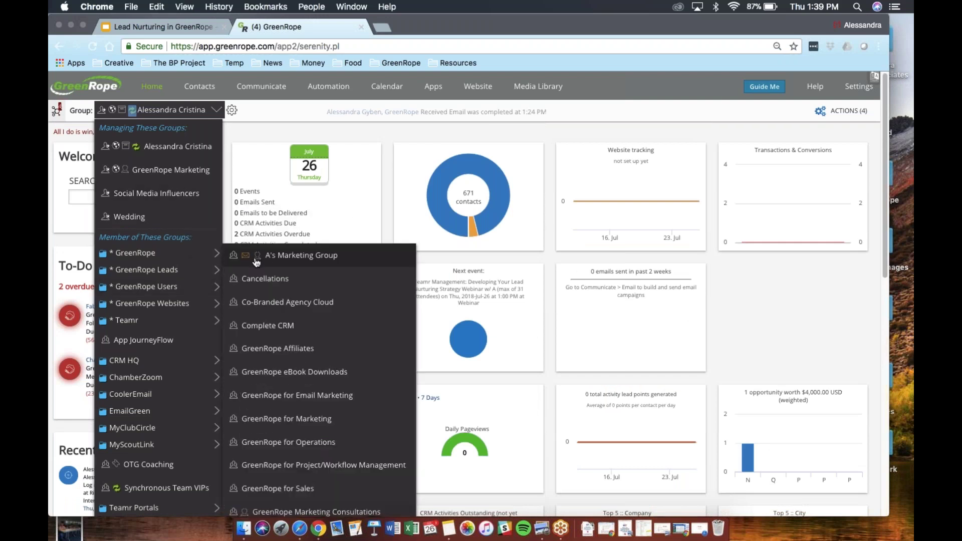
pyautogui.click(257, 262)
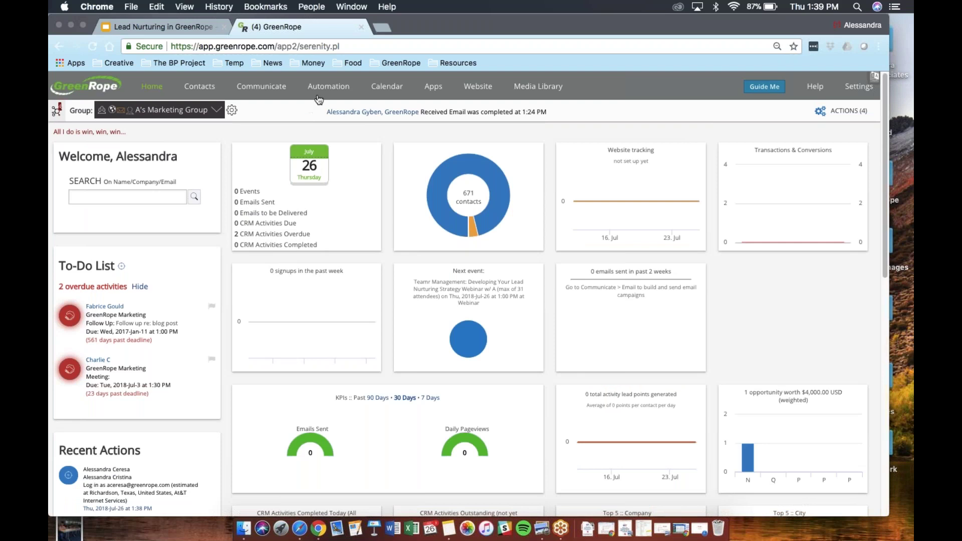
# Step: Open the Journeys page of the automation tools
pyautogui.moveTo(319, 90)
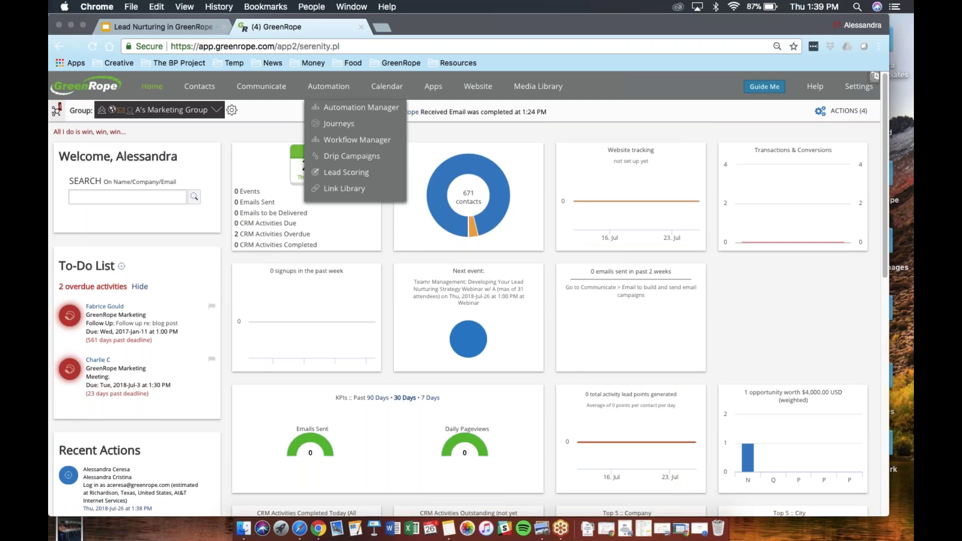
pyautogui.click(332, 125)
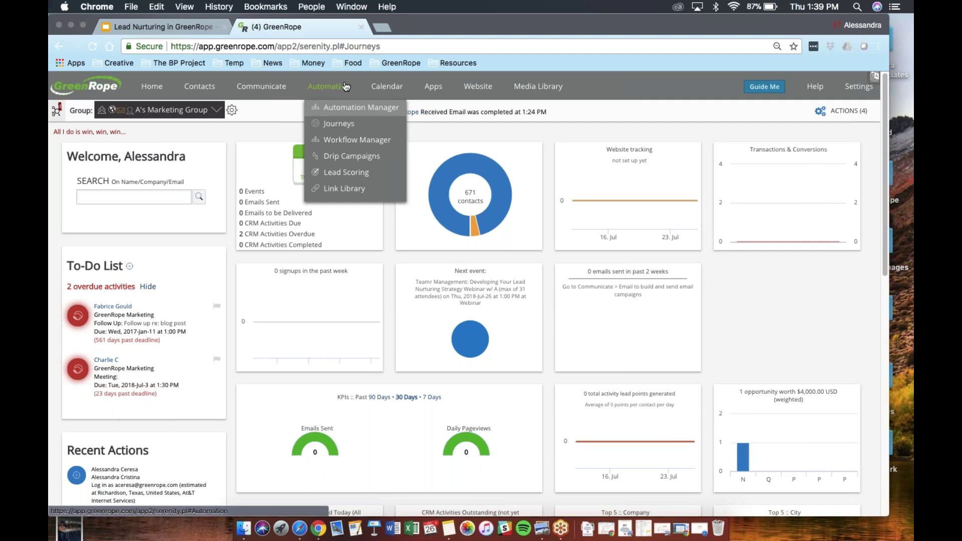
pyautogui.click(331, 125)
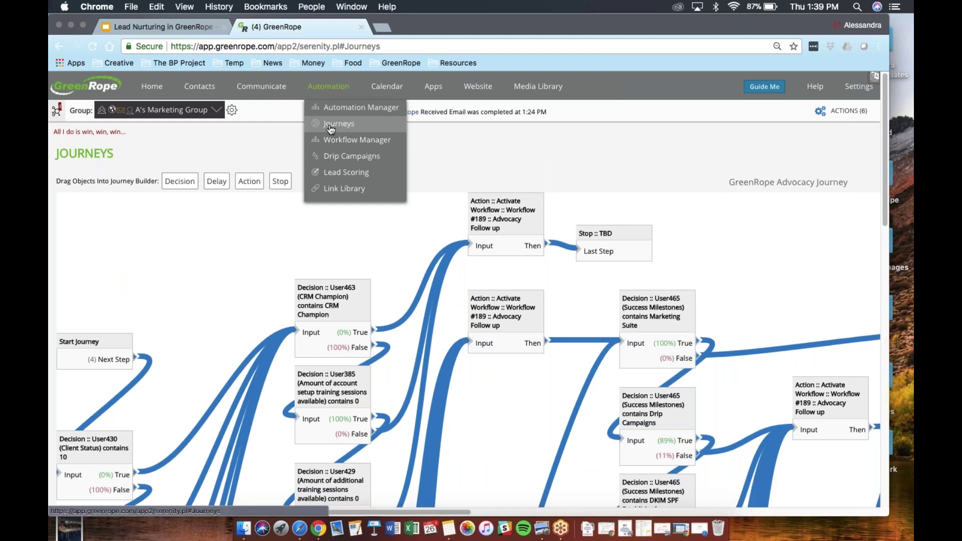
pyautogui.click(331, 125)
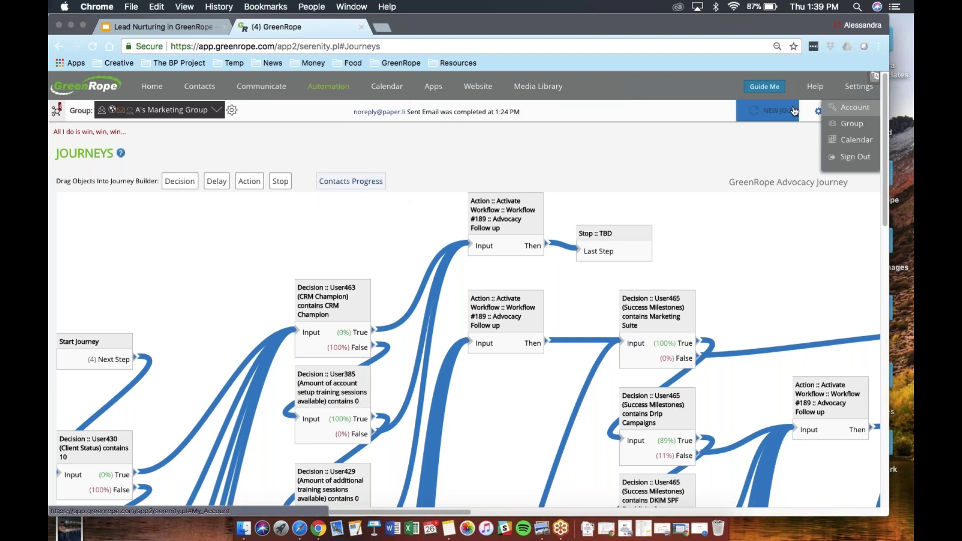
pyautogui.click(794, 111)
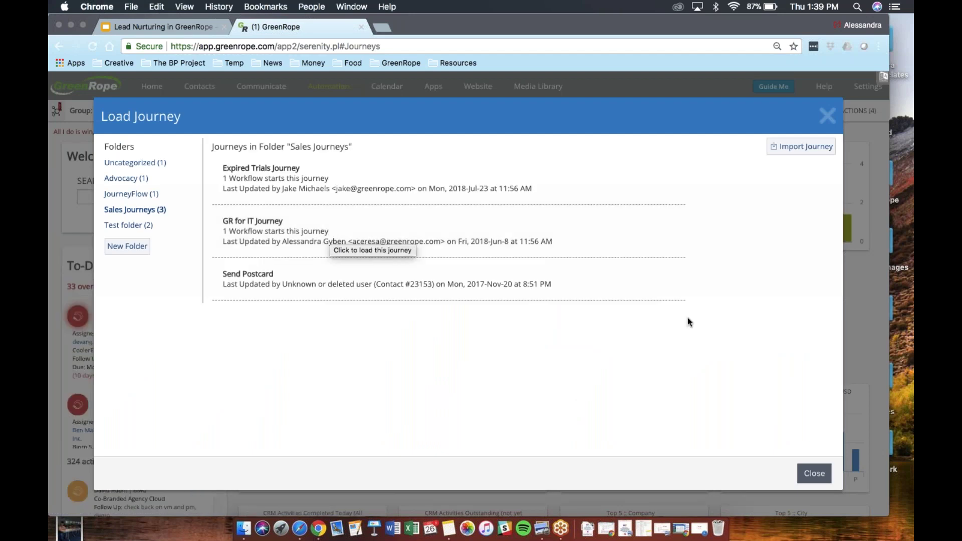
pyautogui.doubleClick(317, 230)
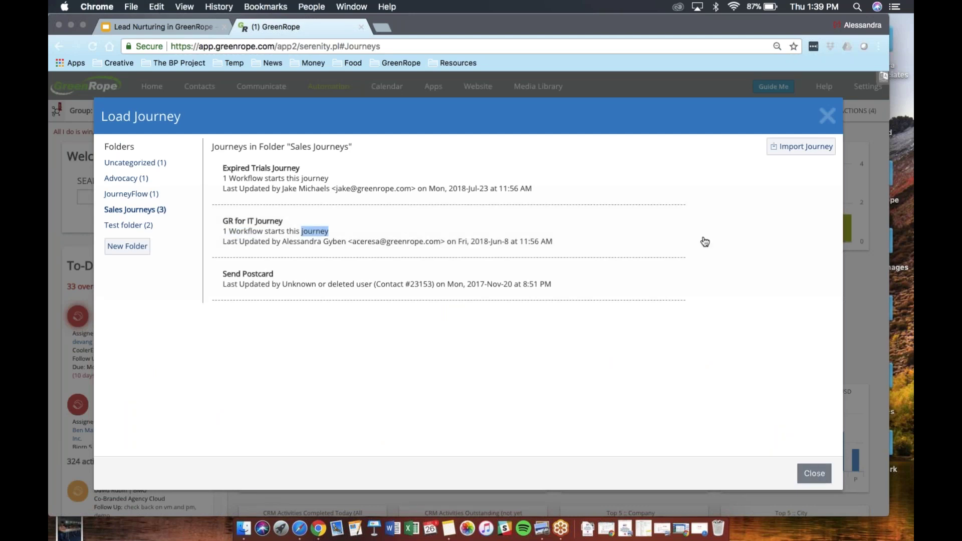
pyautogui.press('Escape')
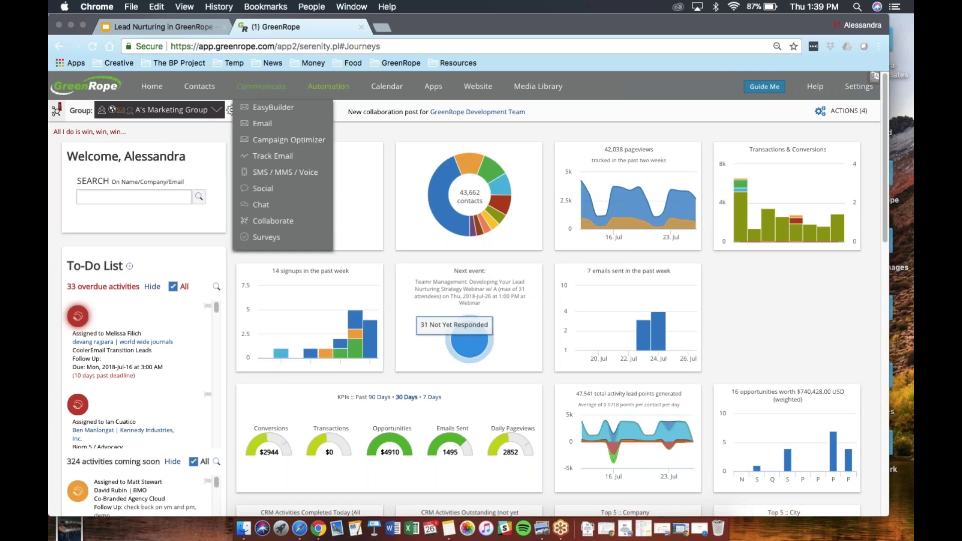
# Step: Load the GR for IT Journey from the Sales Journeys folder into the journey builder
pyautogui.moveTo(328, 89)
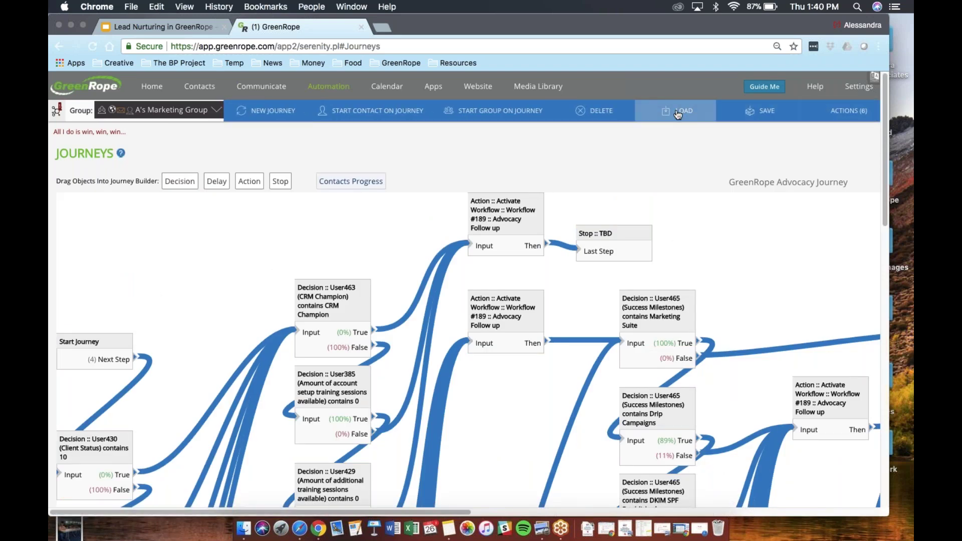
pyautogui.click(655, 116)
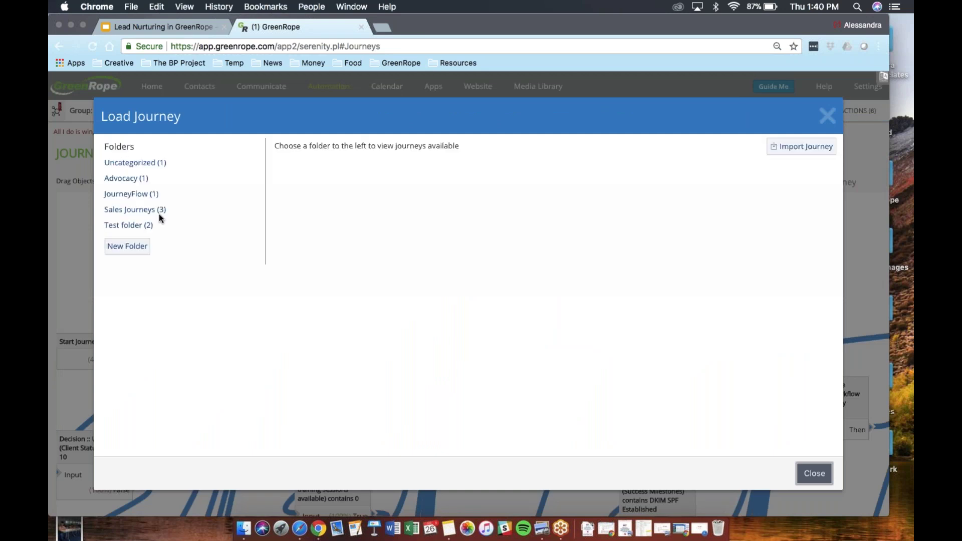
pyautogui.click(158, 214)
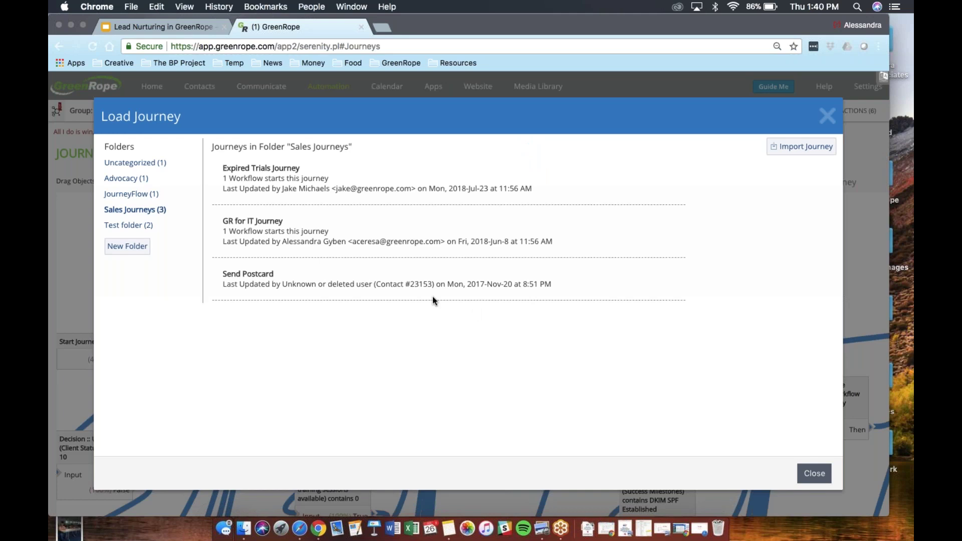
pyautogui.click(337, 243)
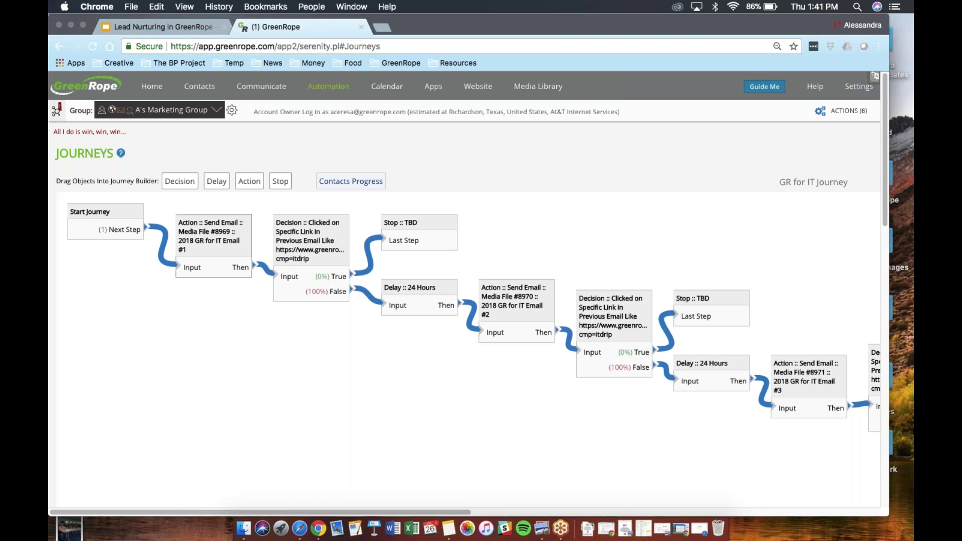
# Step: Inspect the email preview in the 2018 GR for IT Email #1 action and the settings of the link-click decision following it
pyautogui.click(210, 235)
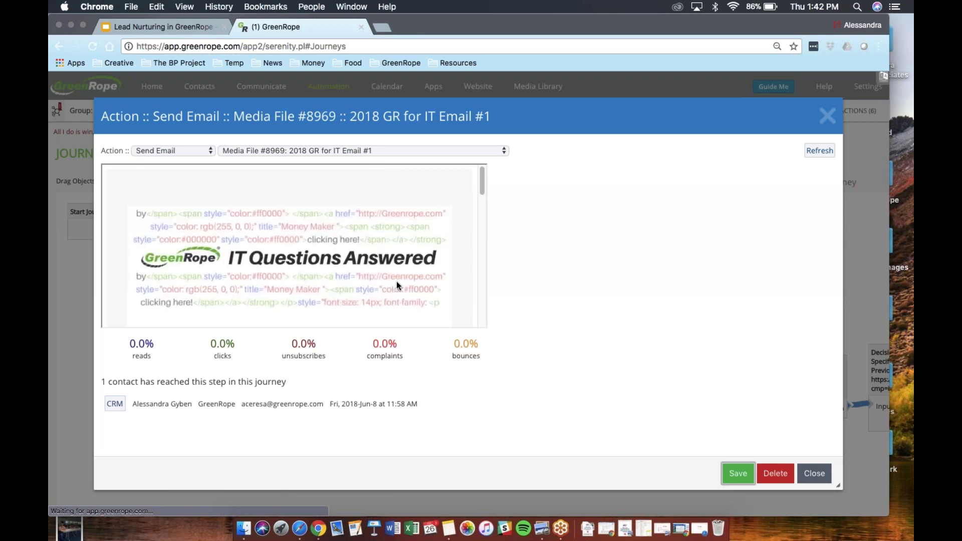
pyautogui.scroll(-1, 396, 285)
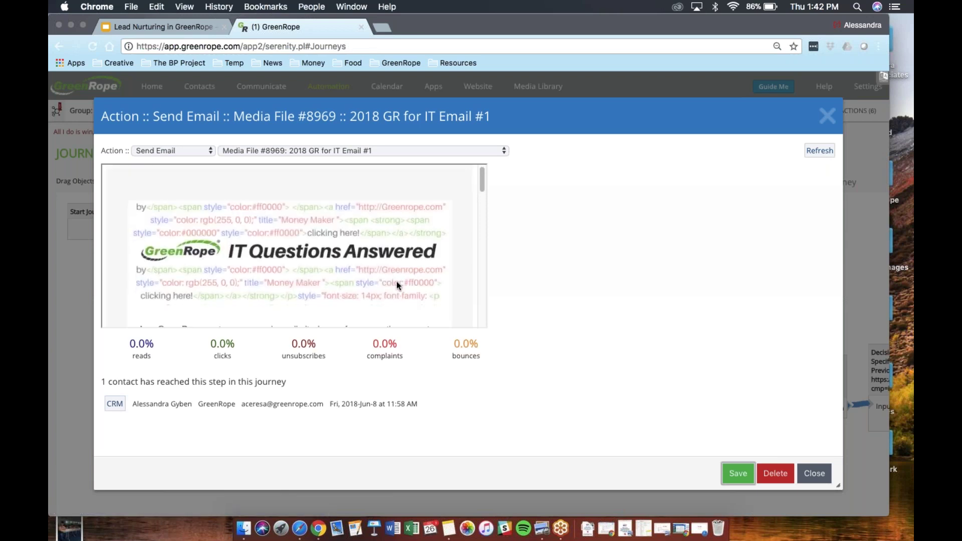
pyautogui.scroll(-1, 397, 283)
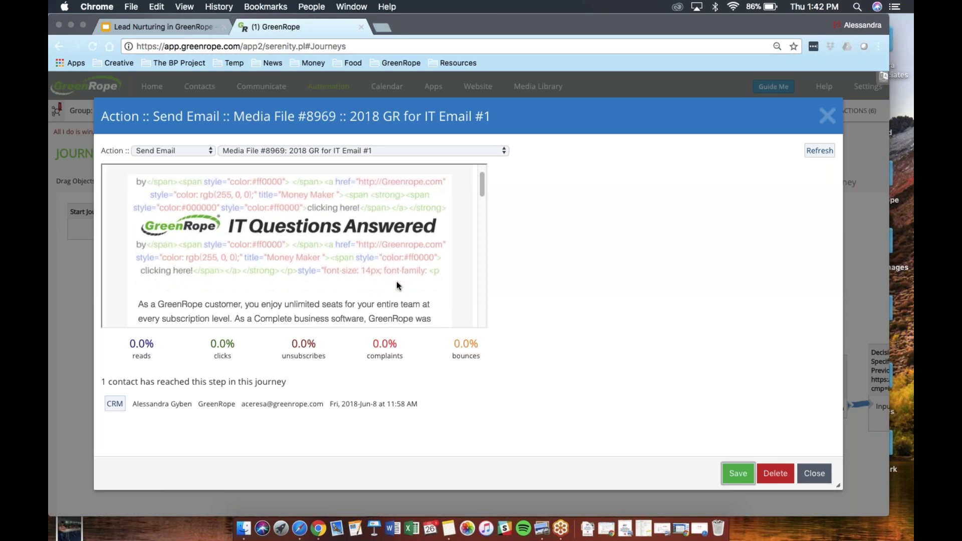
pyautogui.scroll(-1, 396, 283)
pyautogui.scroll(-1, 396, 284)
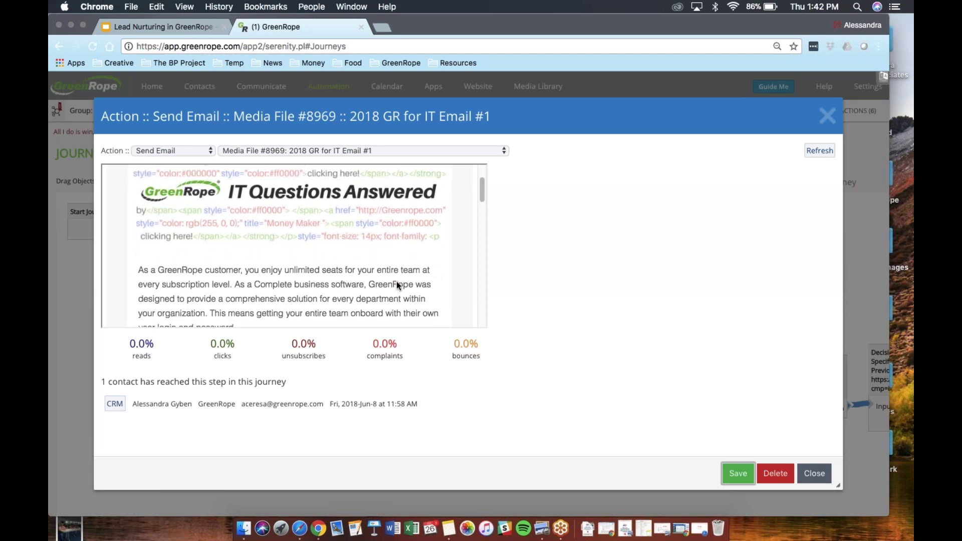
pyautogui.scroll(-5, 395, 281)
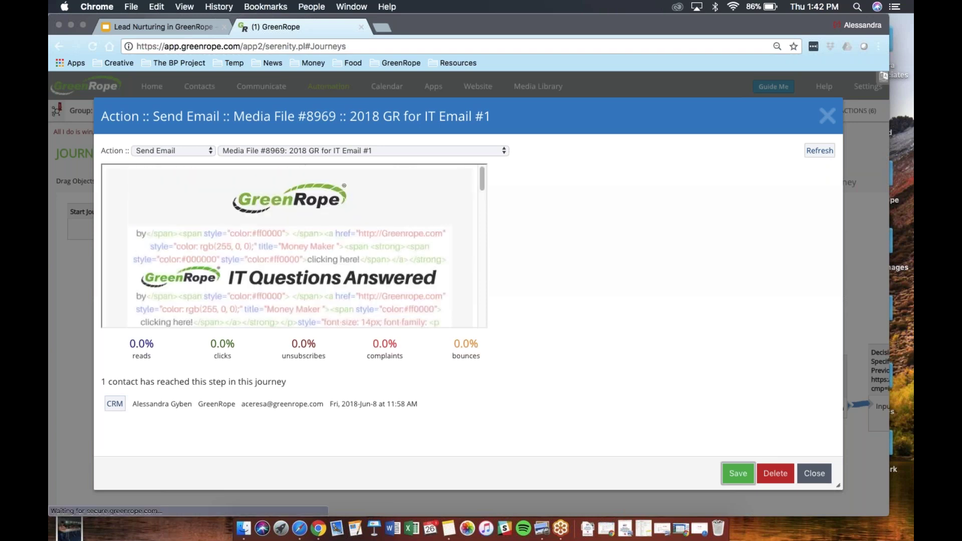
pyautogui.click(813, 473)
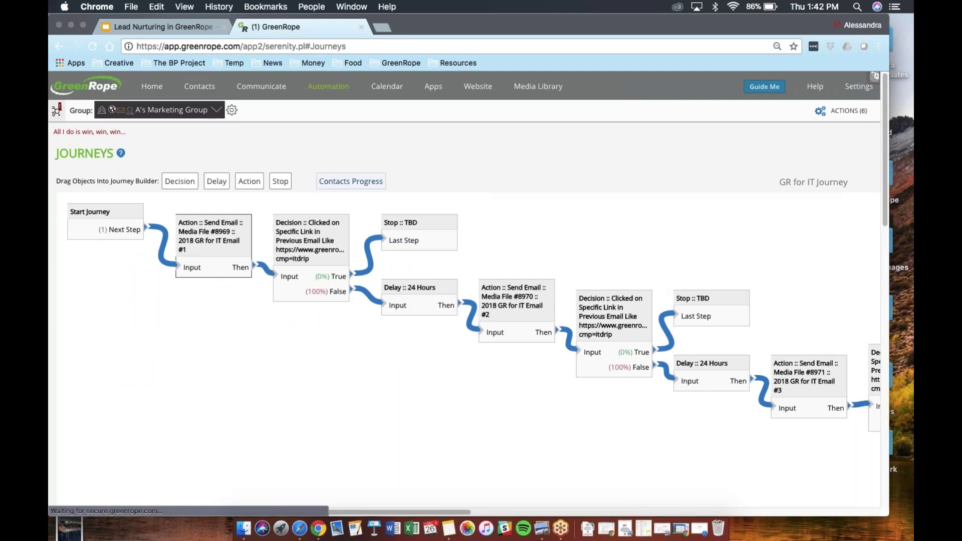
pyautogui.click(323, 246)
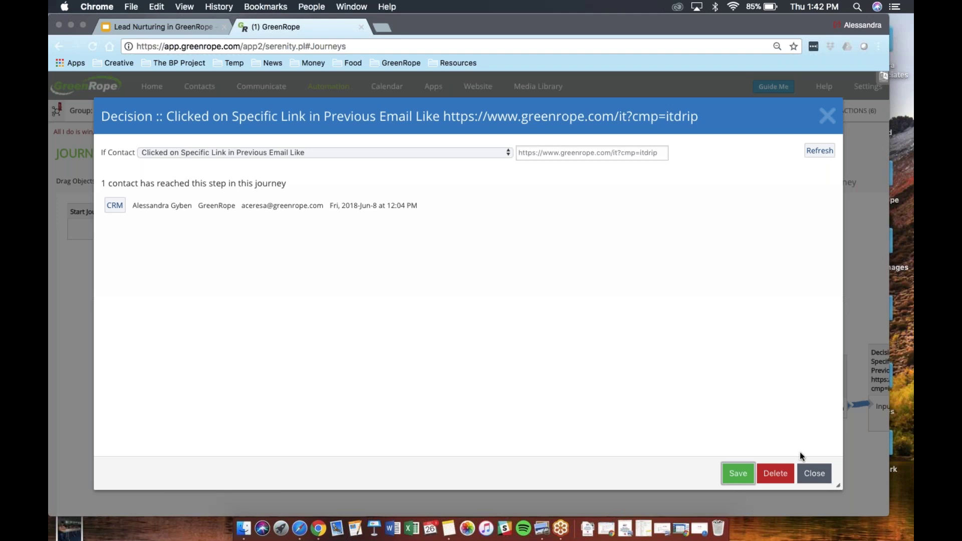
pyautogui.click(815, 473)
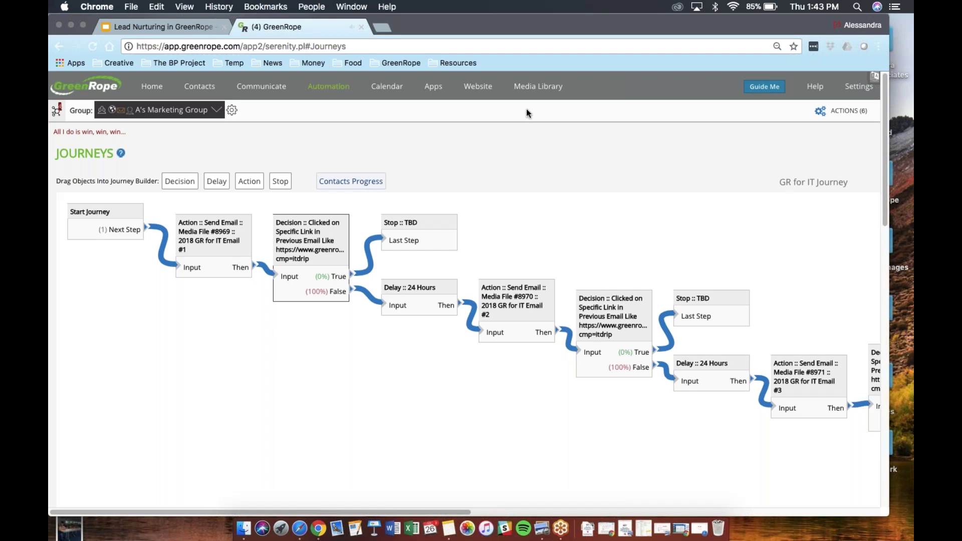
# Step: Go to the Drip Campaigns page of the automation tools
pyautogui.moveTo(164, 92)
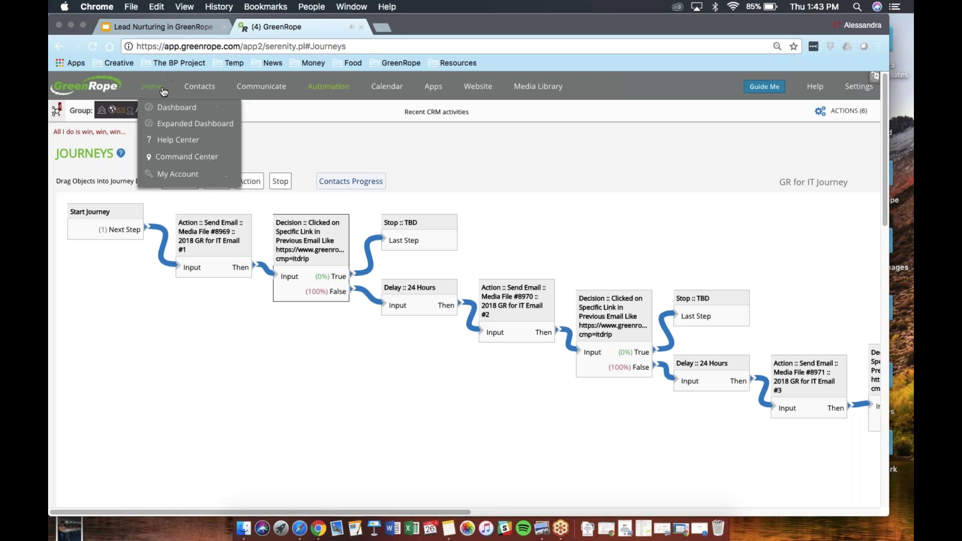
pyautogui.moveTo(261, 88)
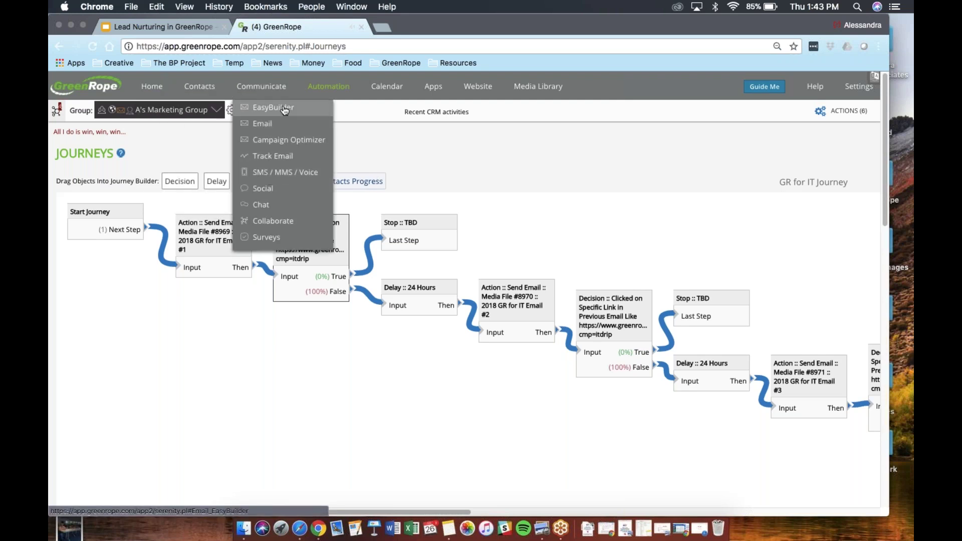
pyautogui.moveTo(332, 86)
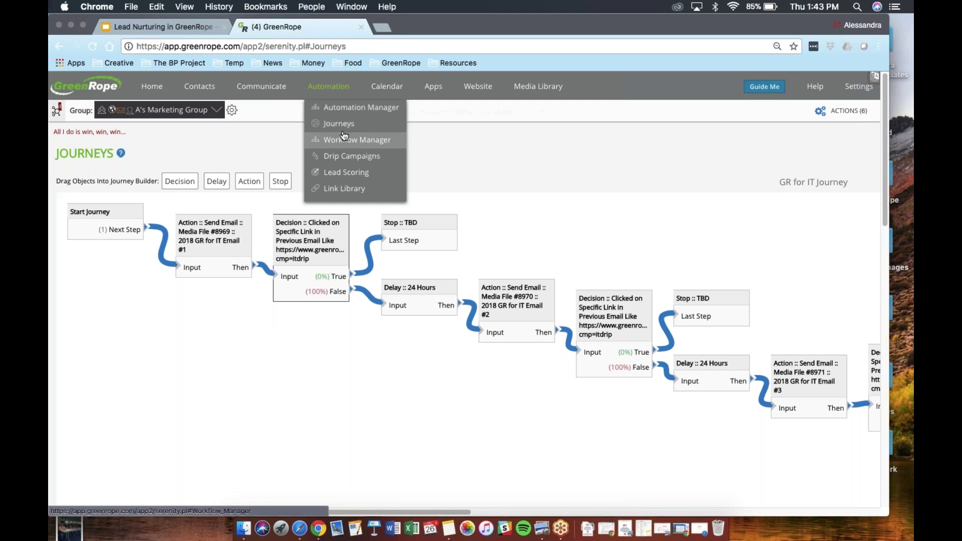
pyautogui.click(335, 157)
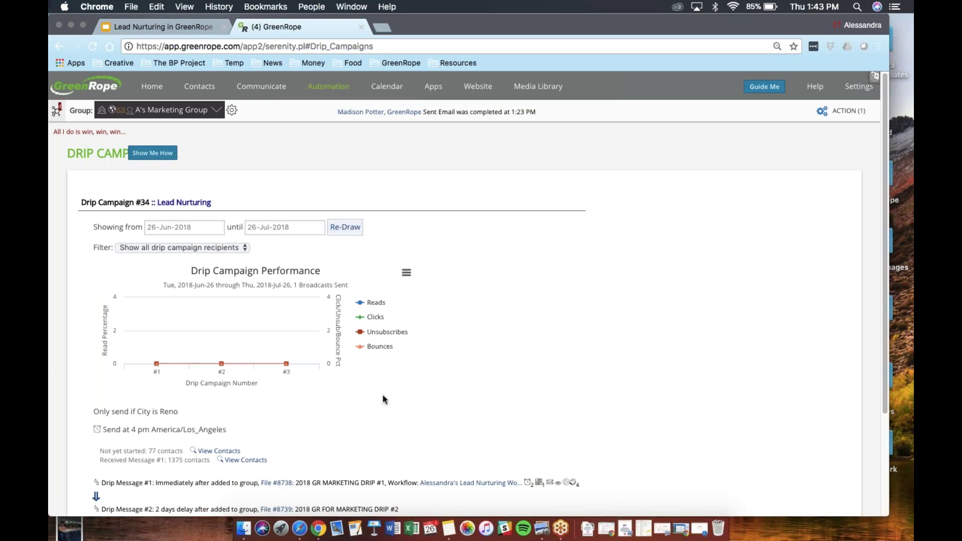
# Step: Open the Lead Nurturing drip campaign's editable settings and review its recipient filter, send time and message sequence
pyautogui.scroll(-1, 383, 399)
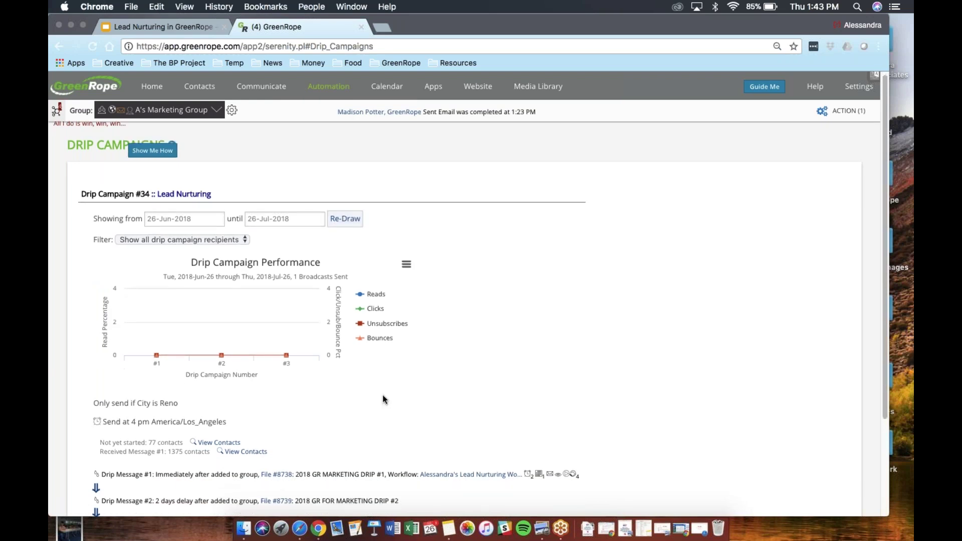
pyautogui.scroll(-1, 383, 399)
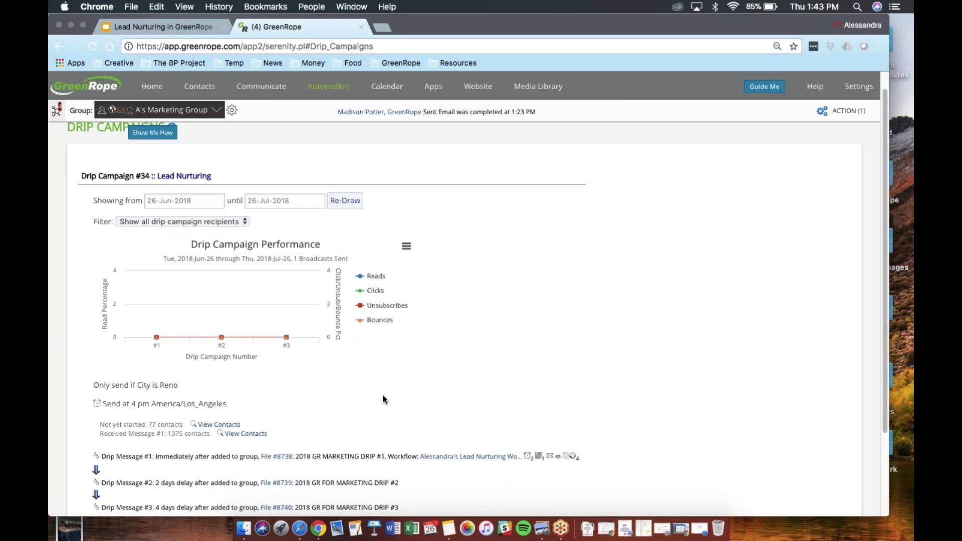
pyautogui.click(383, 399)
pyautogui.scroll(-5, 382, 400)
pyautogui.scroll(1, 358, 325)
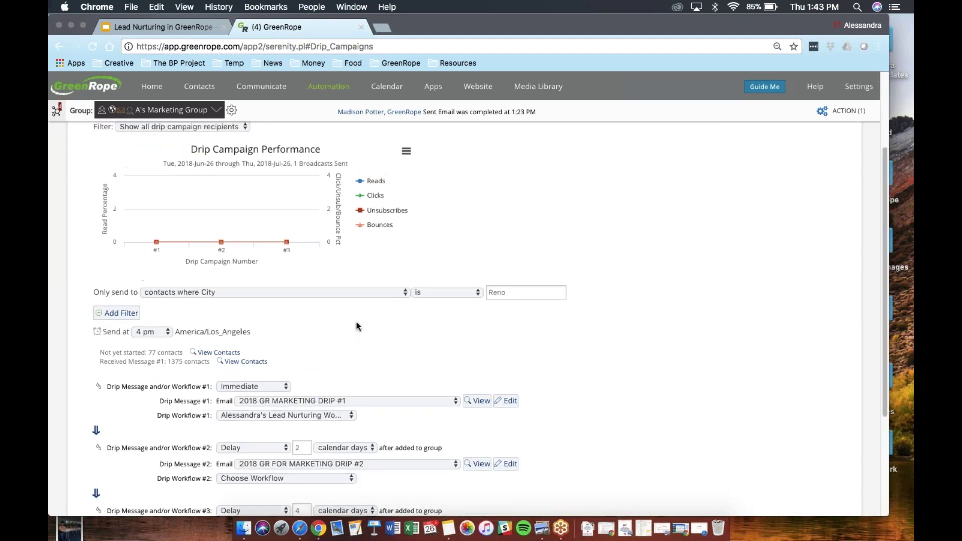
pyautogui.scroll(2, 358, 326)
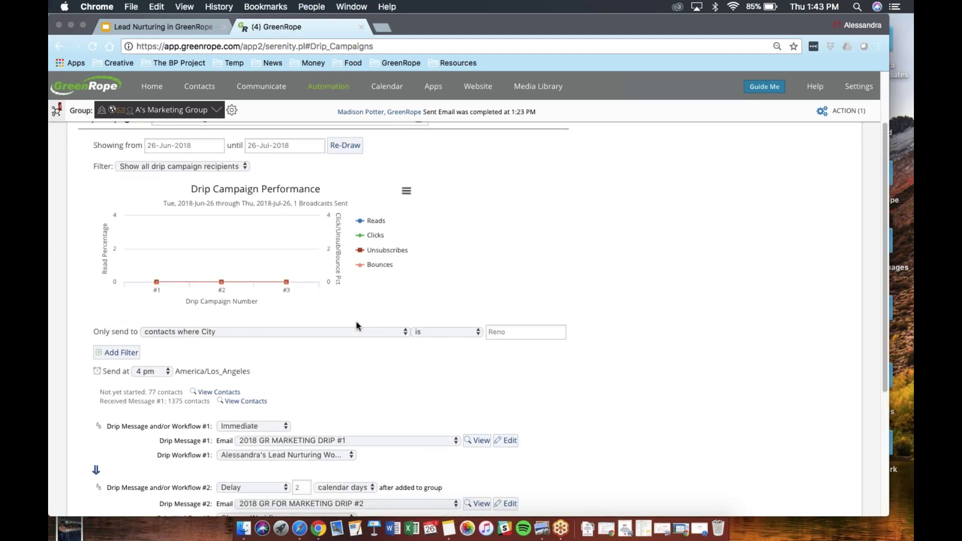
# Step: Examine the Lead Nurturing campaign's performance chart, City recipient filter, and the timing, emails and workflows of its three drip messages
pyautogui.scroll(2, 358, 326)
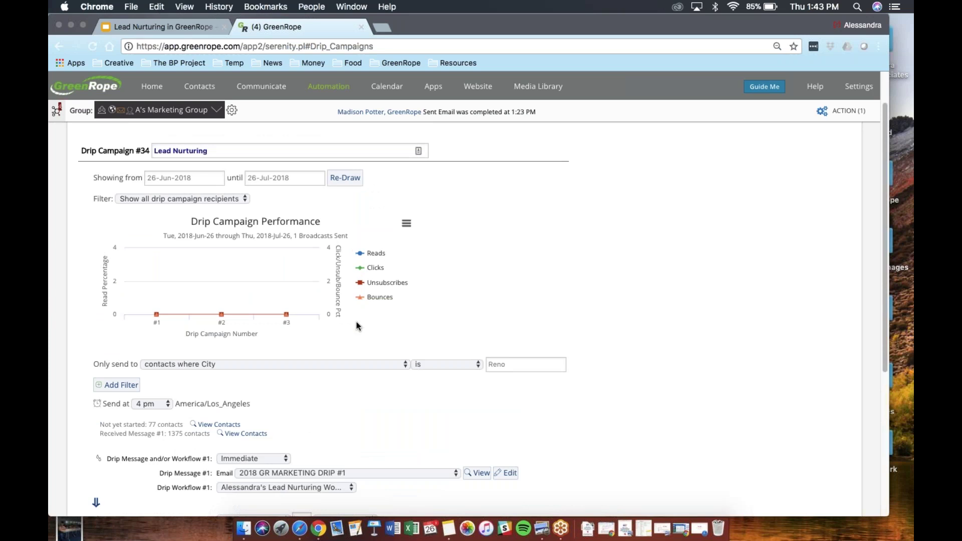
pyautogui.scroll(-1, 358, 326)
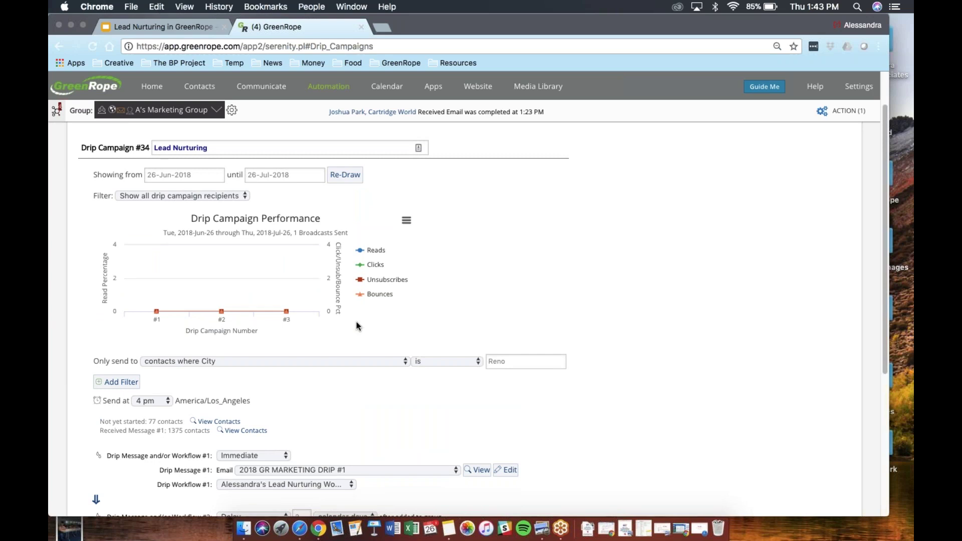
pyautogui.scroll(-1, 358, 326)
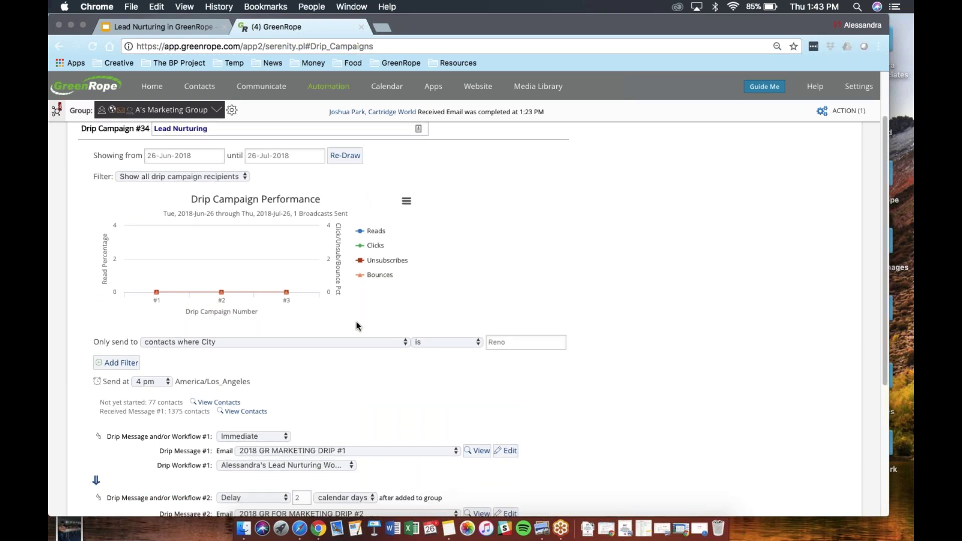
pyautogui.scroll(-1, 358, 326)
pyautogui.scroll(-1, 358, 326)
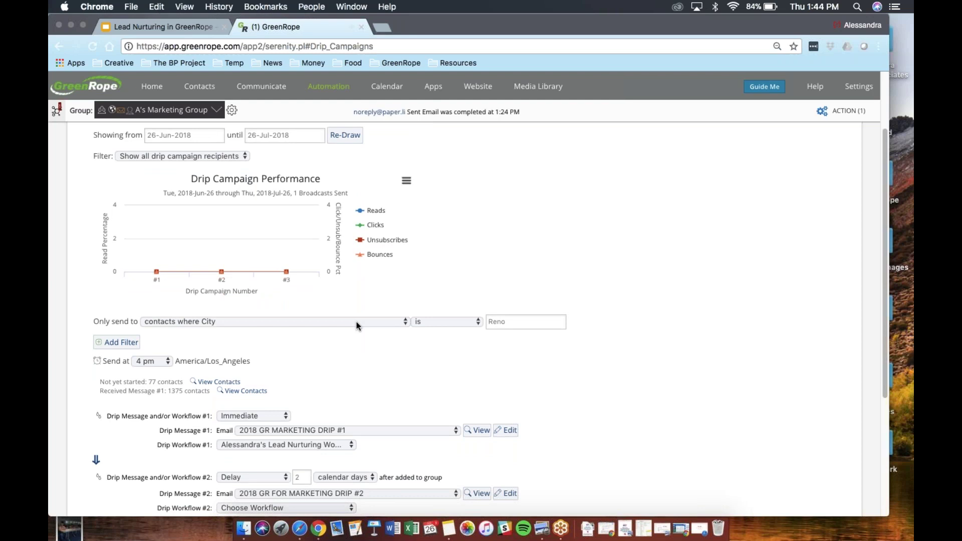
pyautogui.scroll(-1, 358, 326)
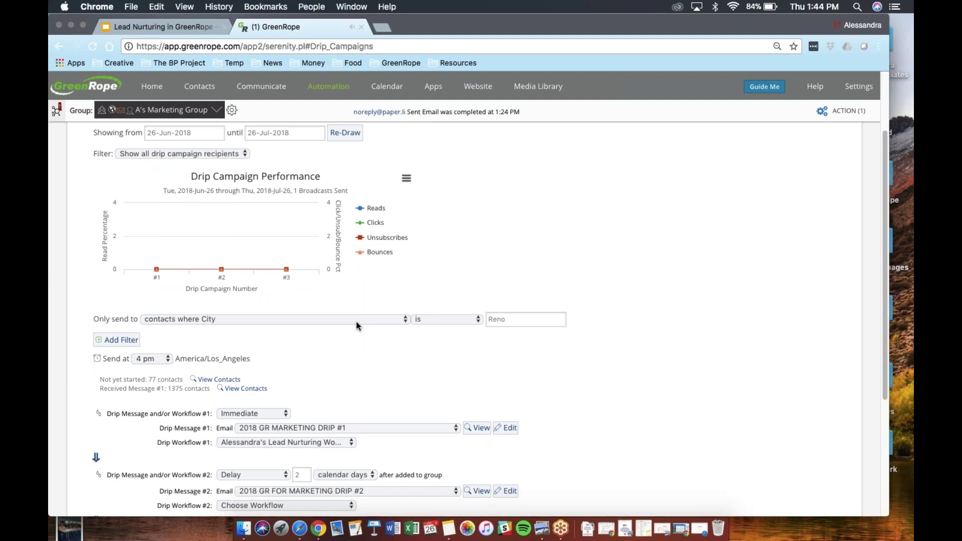
pyautogui.scroll(-2, 358, 326)
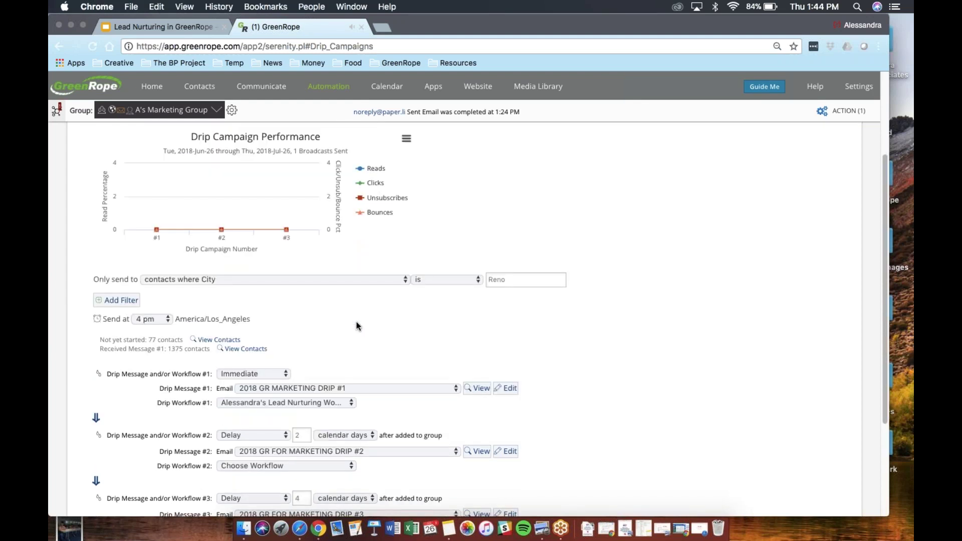
pyautogui.scroll(-3, 358, 326)
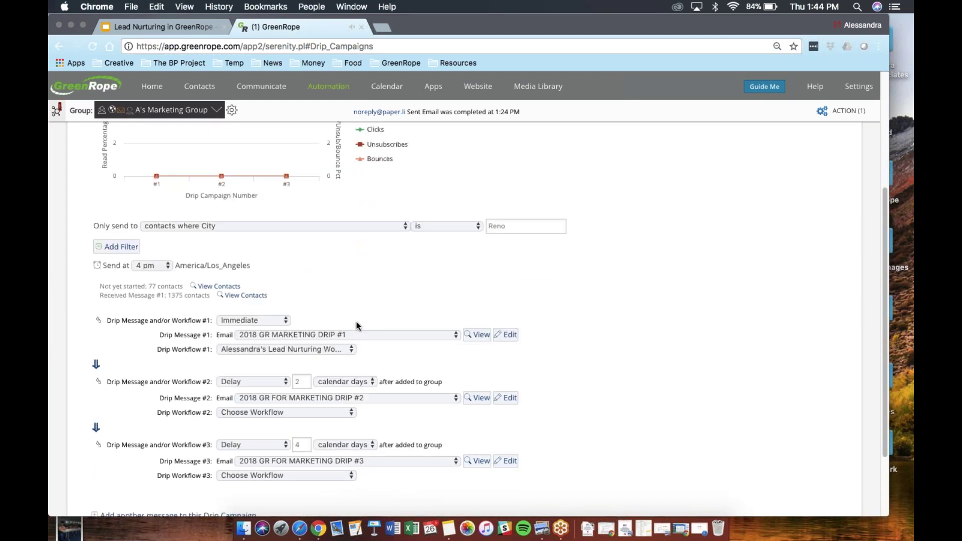
pyautogui.scroll(-1, 358, 326)
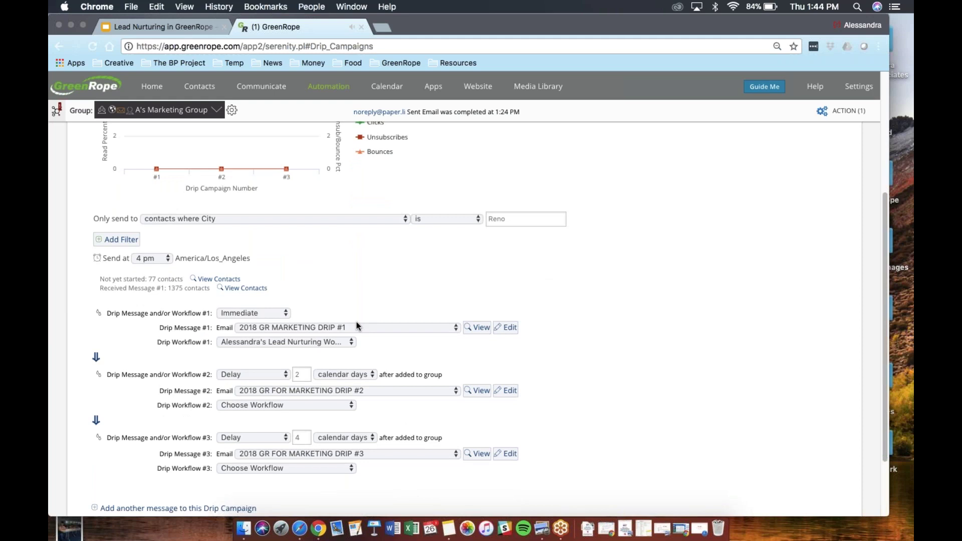
pyautogui.scroll(-2, 358, 325)
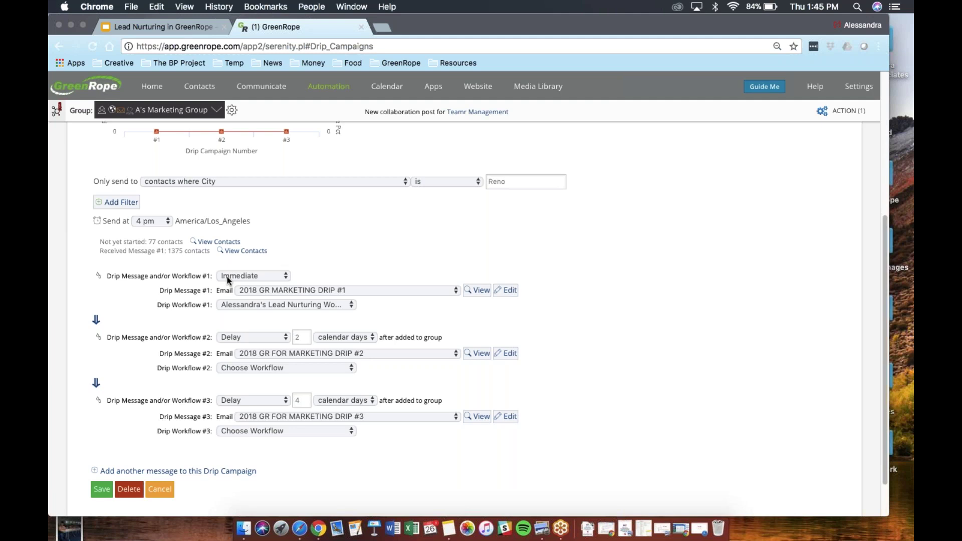
pyautogui.moveTo(142, 107)
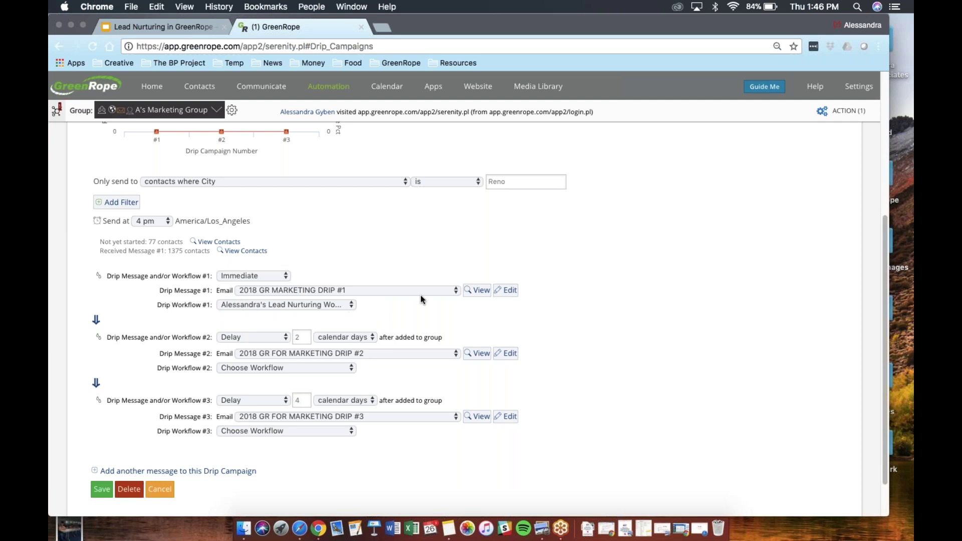
# Step: Preview the 2018 GR MARKETING DRIP #1 email, read through its content, and close the preview
pyautogui.click(477, 290)
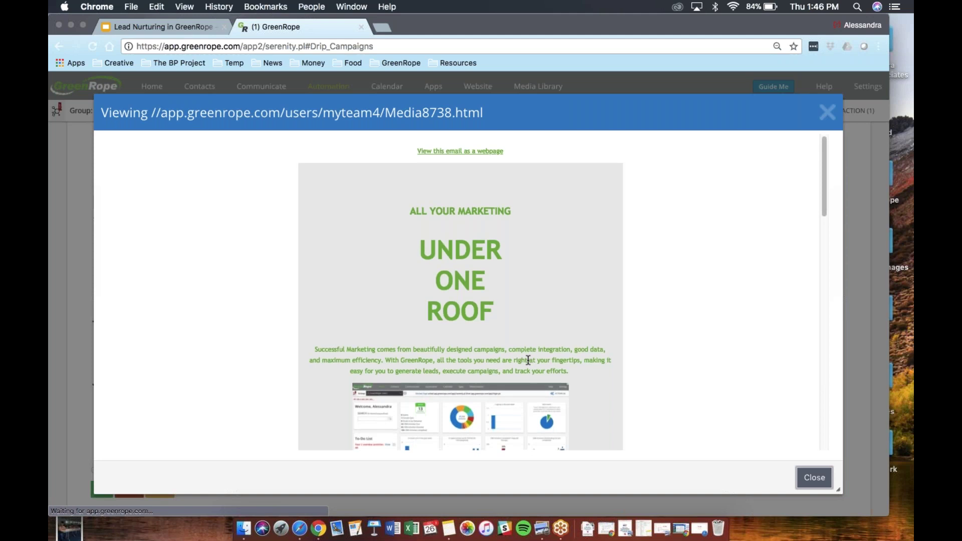
pyautogui.scroll(-2, 528, 360)
pyautogui.scroll(-1, 528, 360)
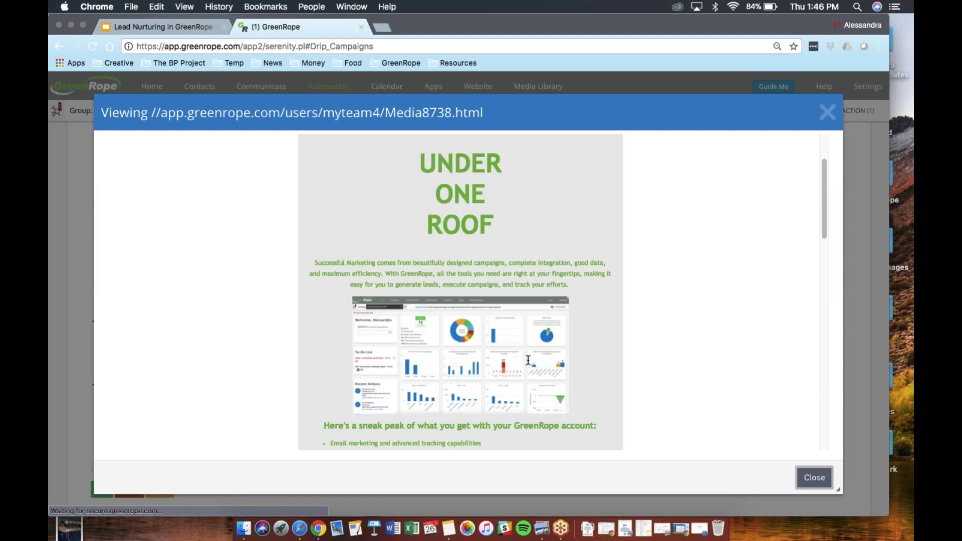
pyautogui.scroll(-1, 528, 360)
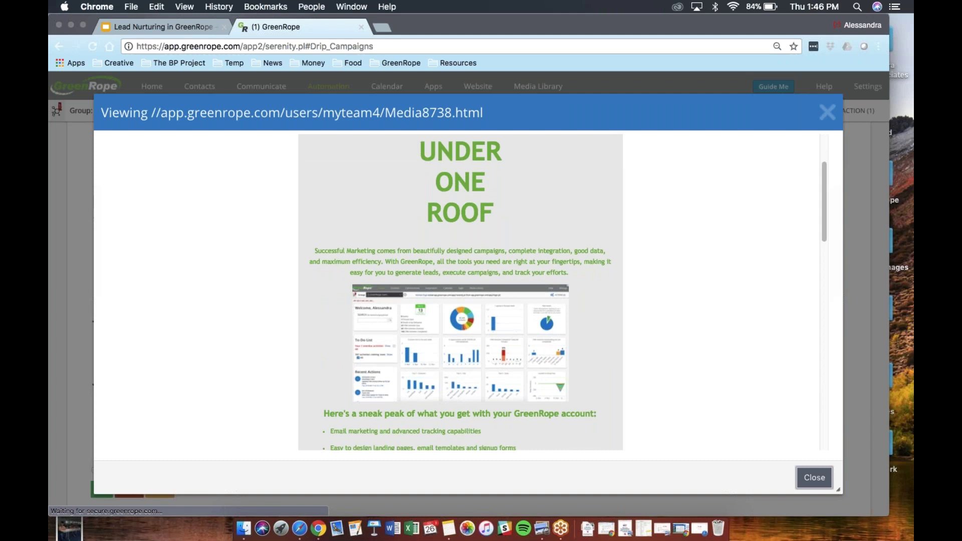
pyautogui.scroll(-2, 460, 292)
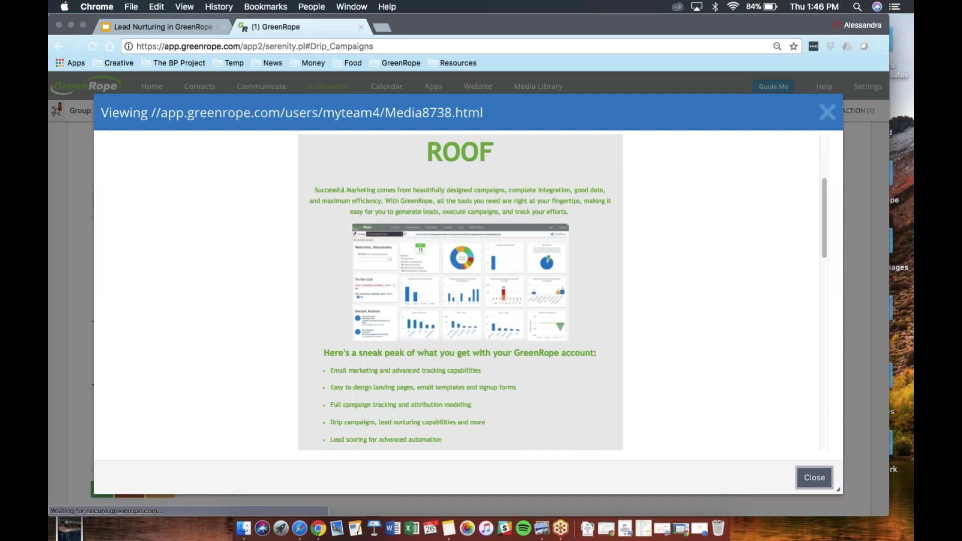
pyautogui.scroll(-3, 460, 292)
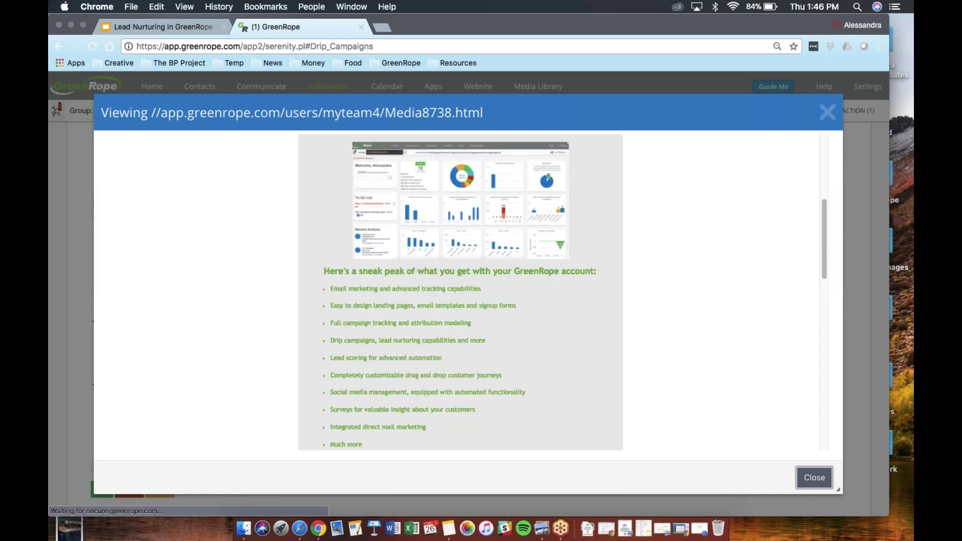
pyautogui.press('Escape')
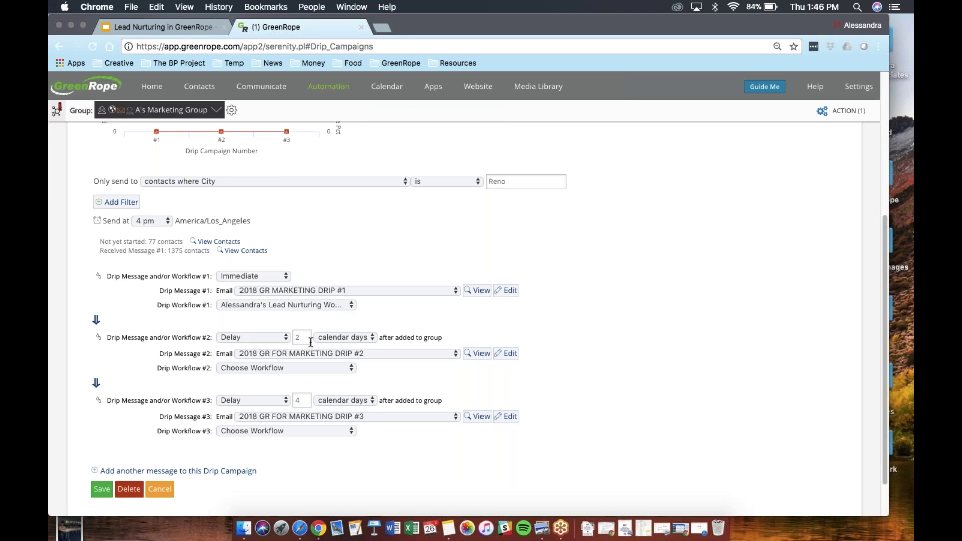
# Step: Preview the 2018 GR FOR MARKETING DRIP #2 email, read through its sections, and close the preview
pyautogui.click(477, 354)
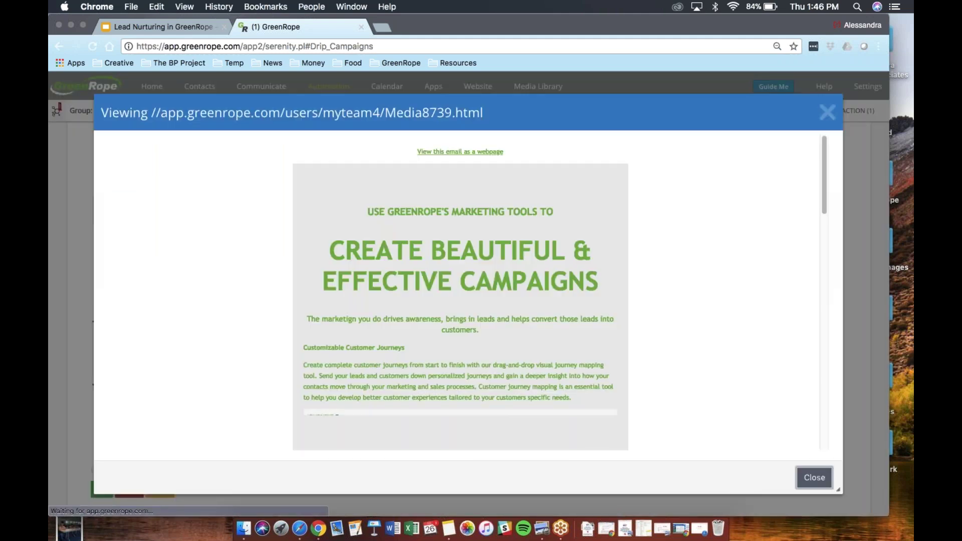
pyautogui.scroll(-3, 460, 291)
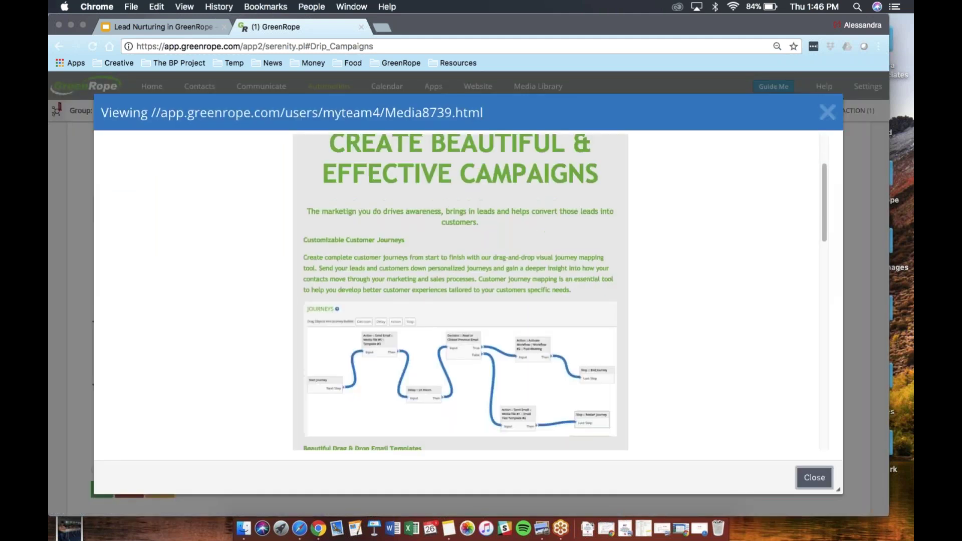
pyautogui.scroll(-1, 460, 291)
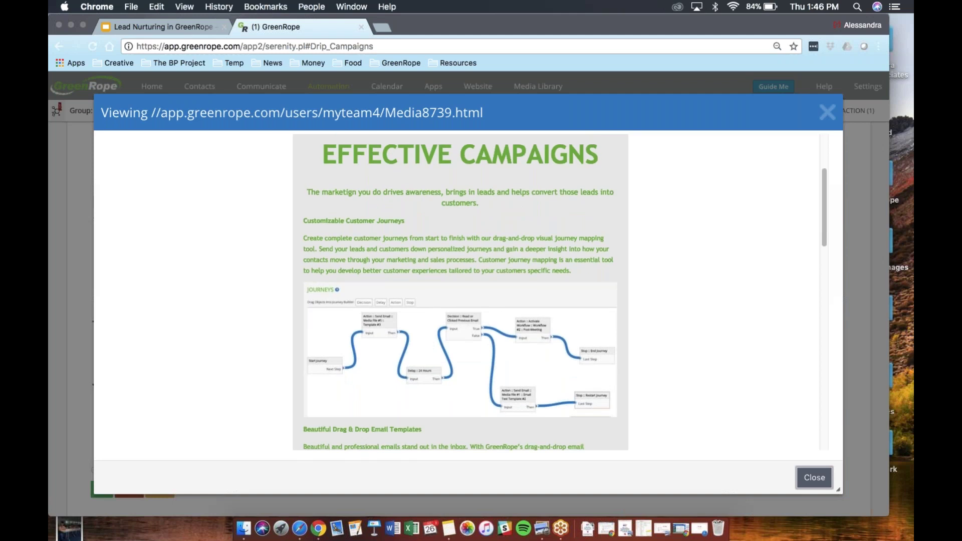
pyautogui.scroll(-1, 460, 350)
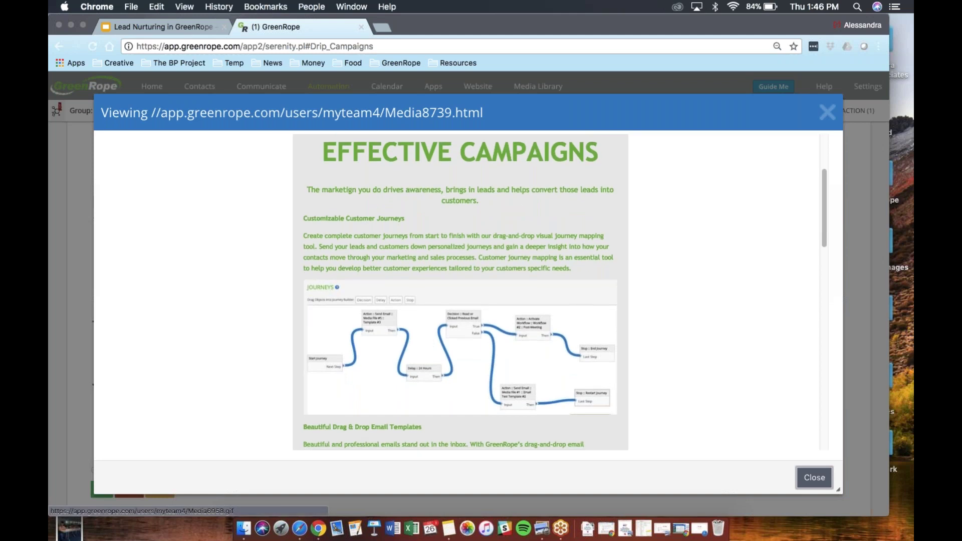
pyautogui.scroll(-5, 460, 290)
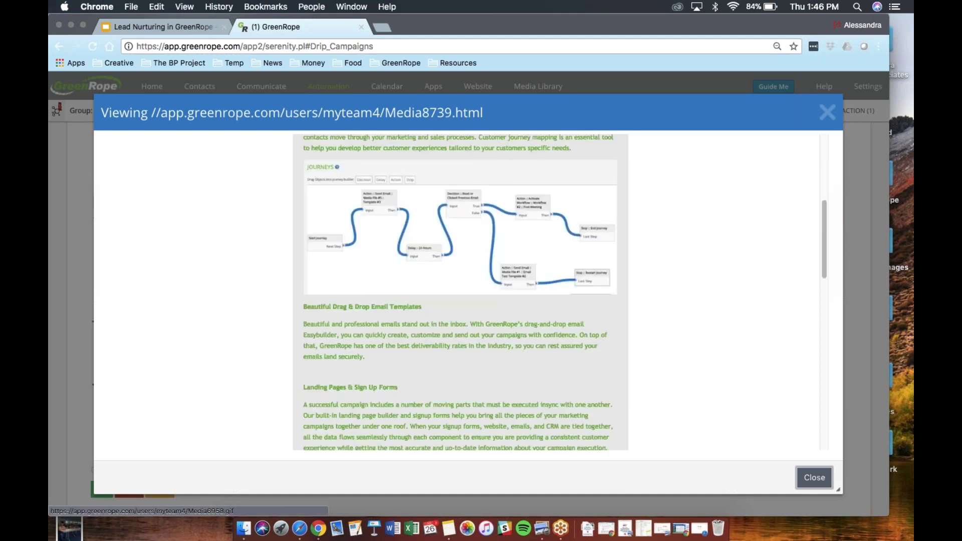
pyautogui.scroll(-2, 460, 290)
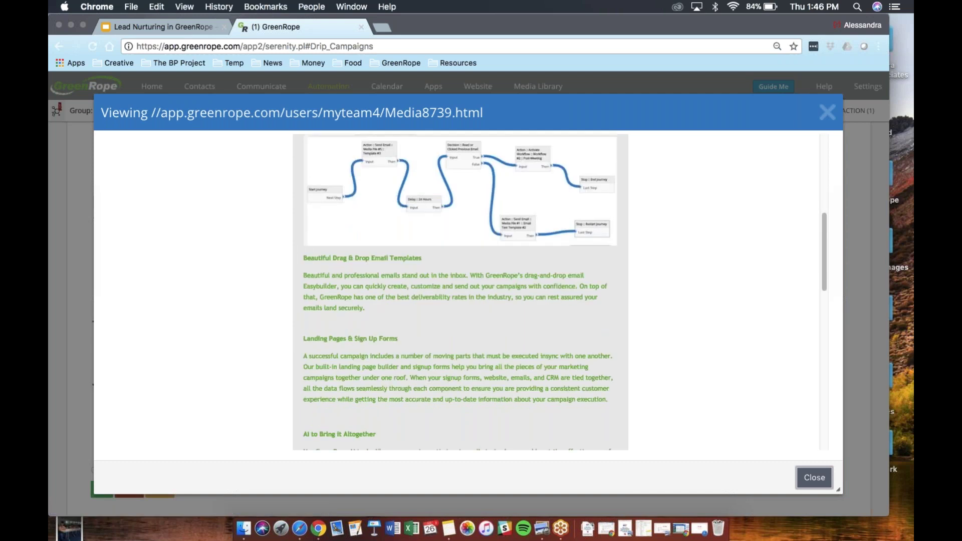
pyautogui.press('Escape')
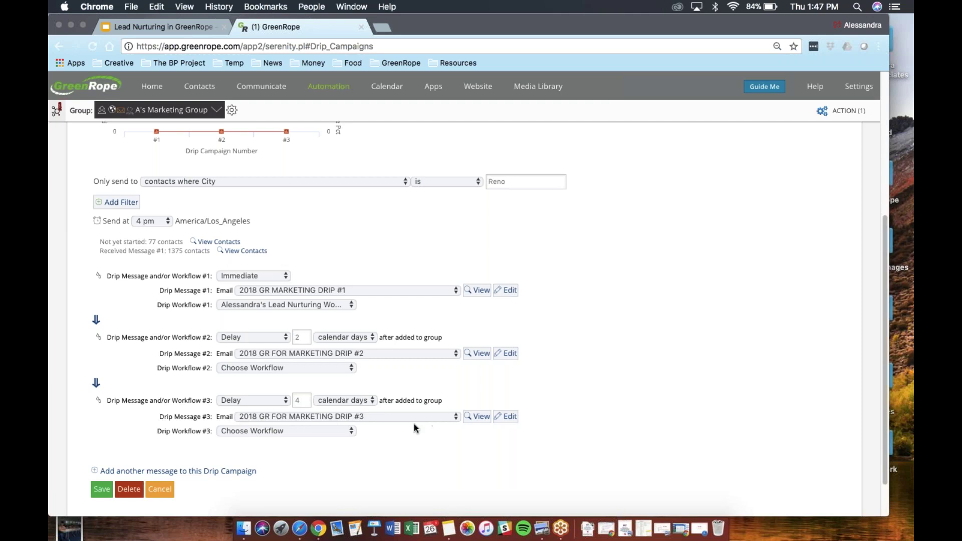
# Step: Preview the 2018 GR FOR MARKETING DRIP #3 email and save the Lead Nurturing drip campaign
pyautogui.click(478, 416)
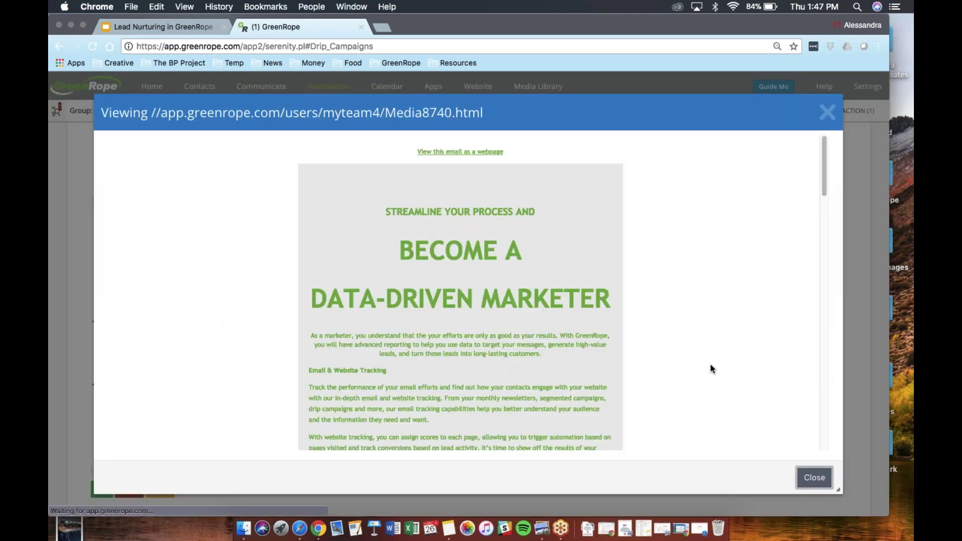
pyautogui.click(814, 477)
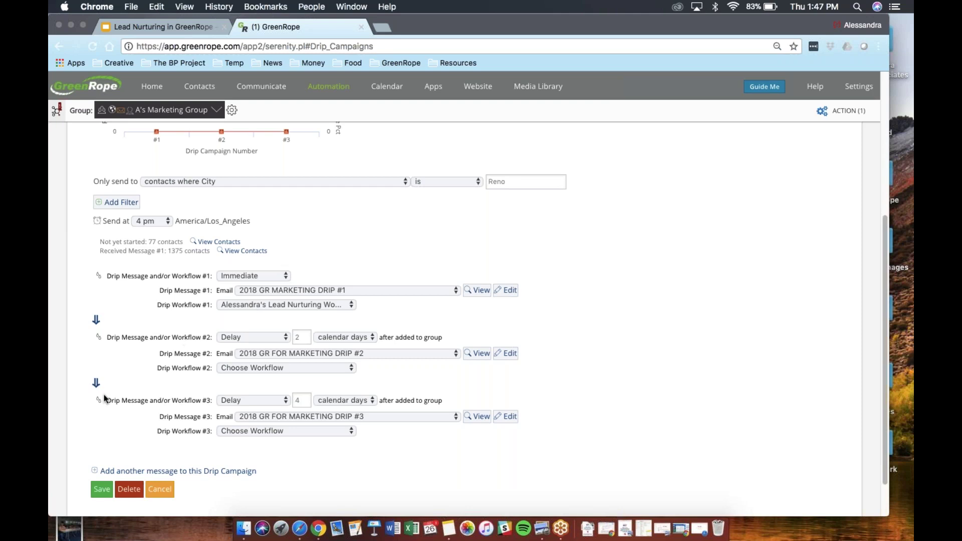
pyautogui.click(99, 487)
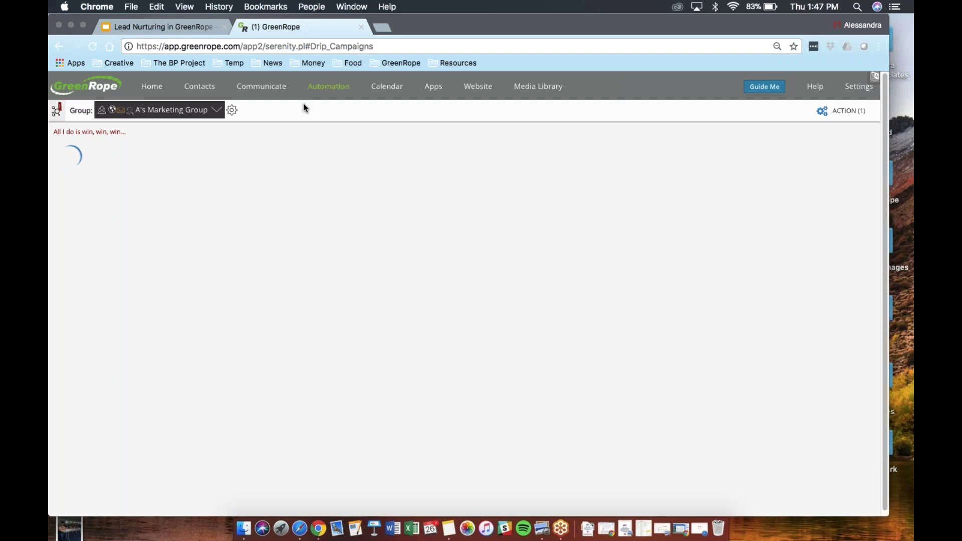
# Step: Go to the Workflow Manager and open the Lead Nurturing Workflow of A's Marketing Group for editing
pyautogui.moveTo(317, 90)
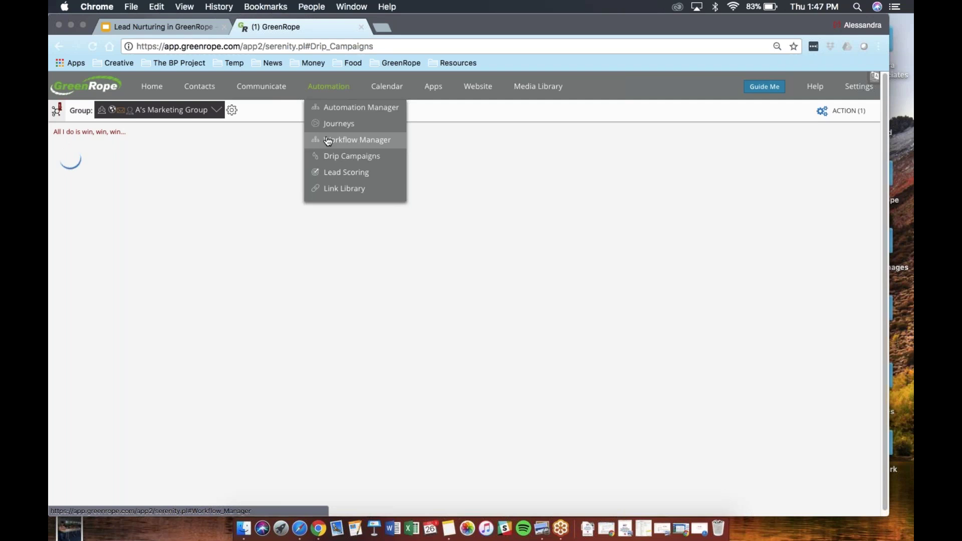
pyautogui.click(328, 141)
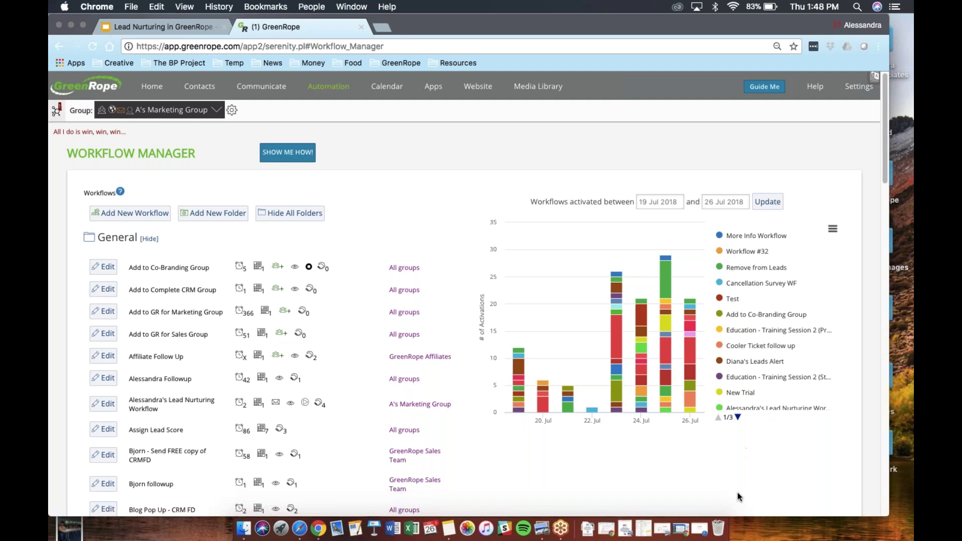
pyautogui.scroll(-1, 310, 404)
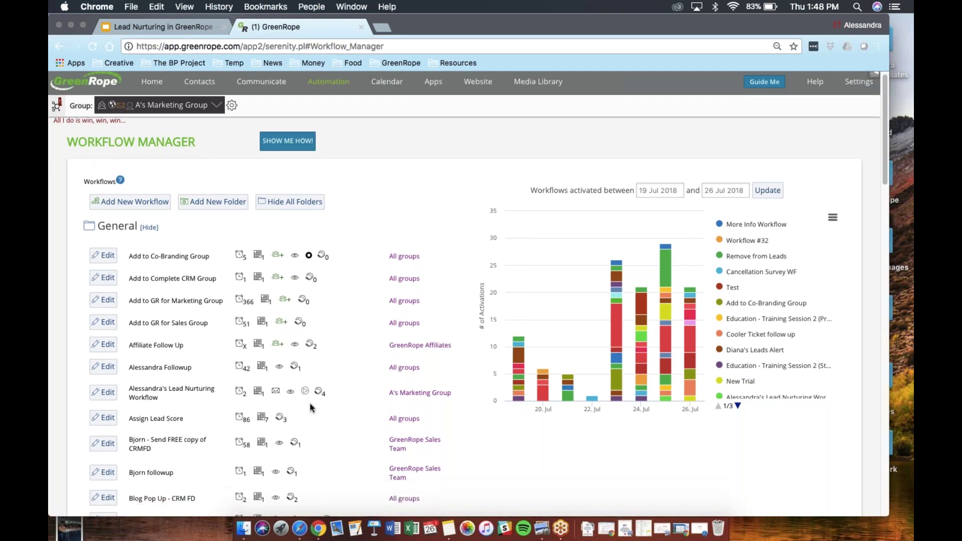
pyautogui.scroll(-1, 310, 404)
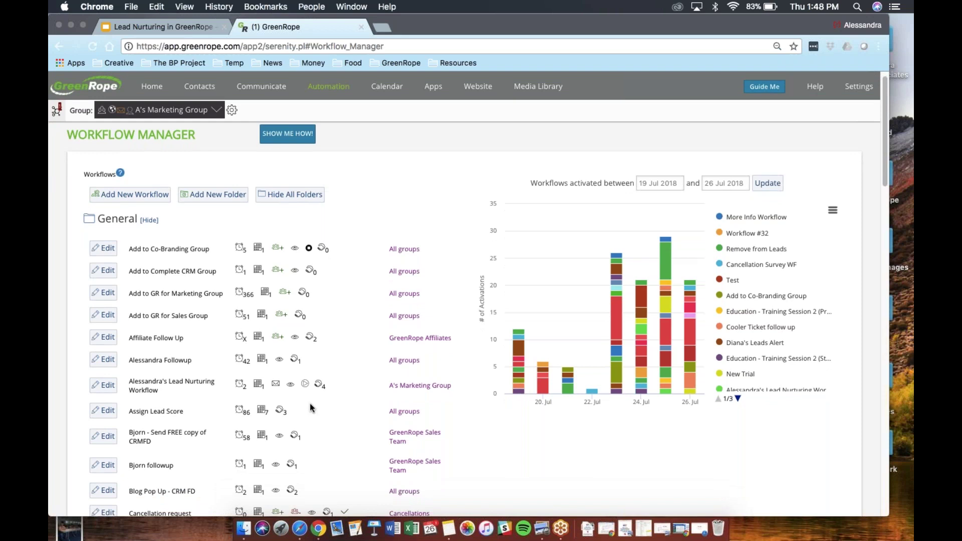
pyautogui.click(107, 386)
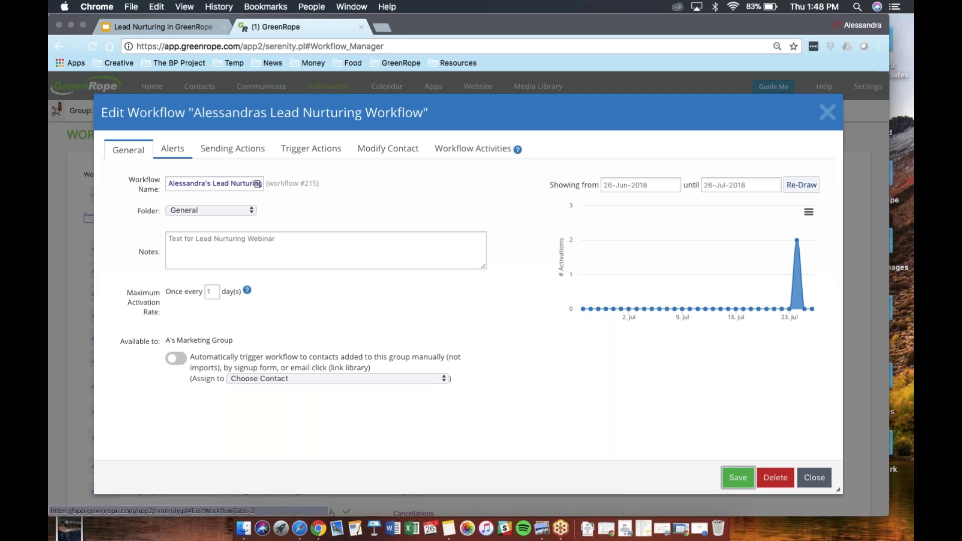
# Step: Review the workflow's general settings, alert settings and sending actions
pyautogui.click(247, 290)
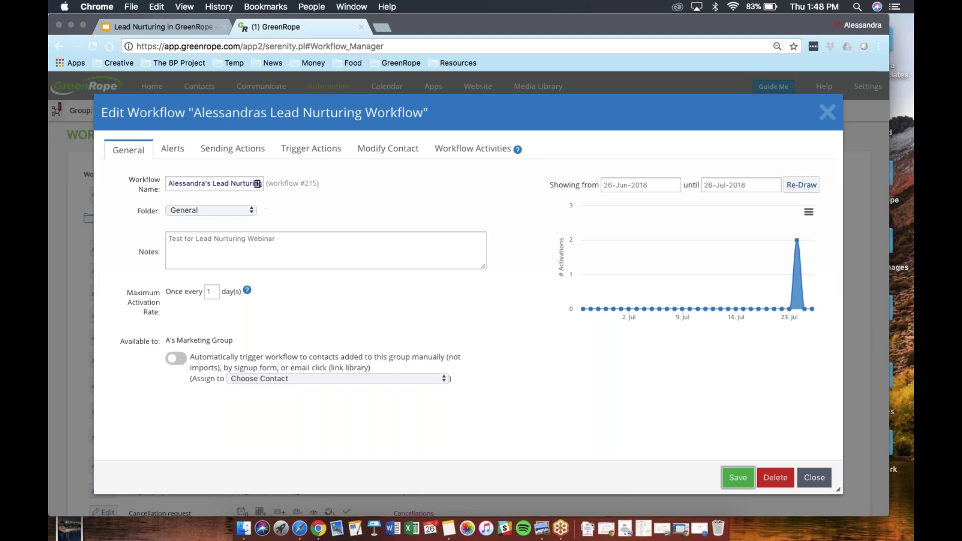
pyautogui.click(168, 149)
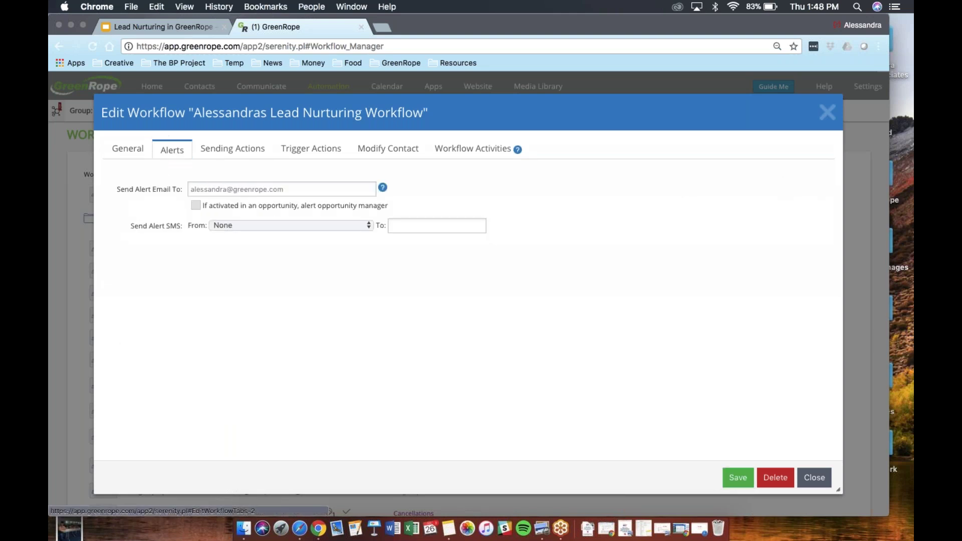
pyautogui.click(222, 149)
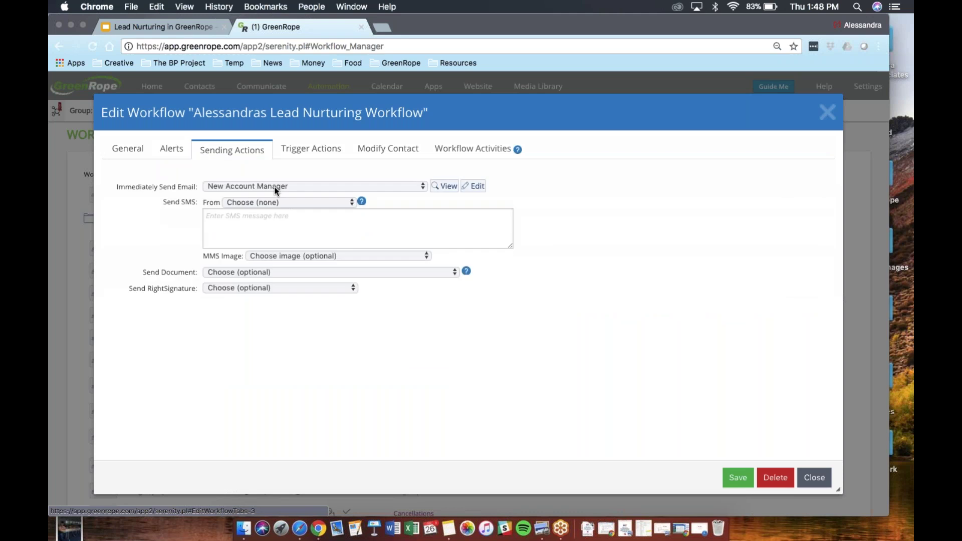
# Step: Examine the workflow's trigger actions, including the available drip campaigns, the Stop Journey choices and the help on restarting journeys
pyautogui.click(317, 149)
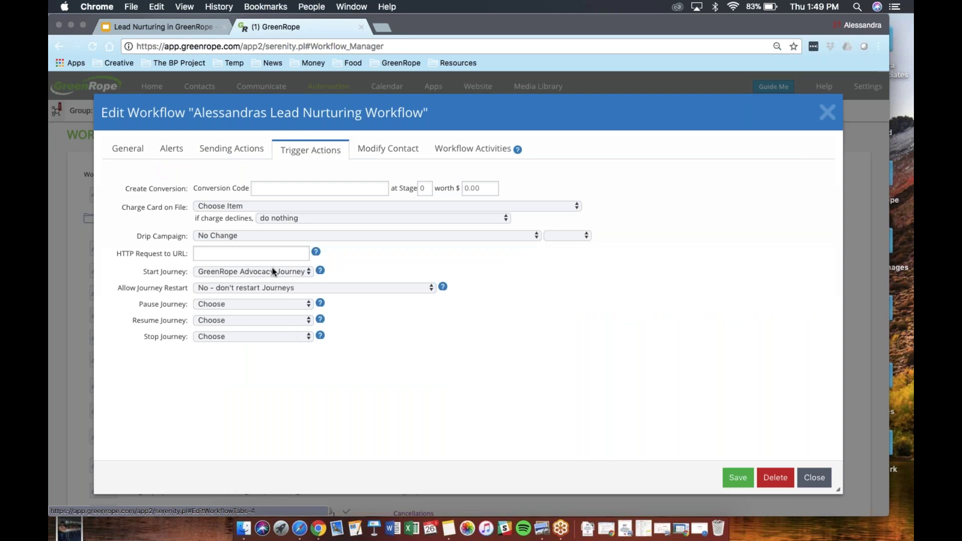
pyautogui.click(256, 237)
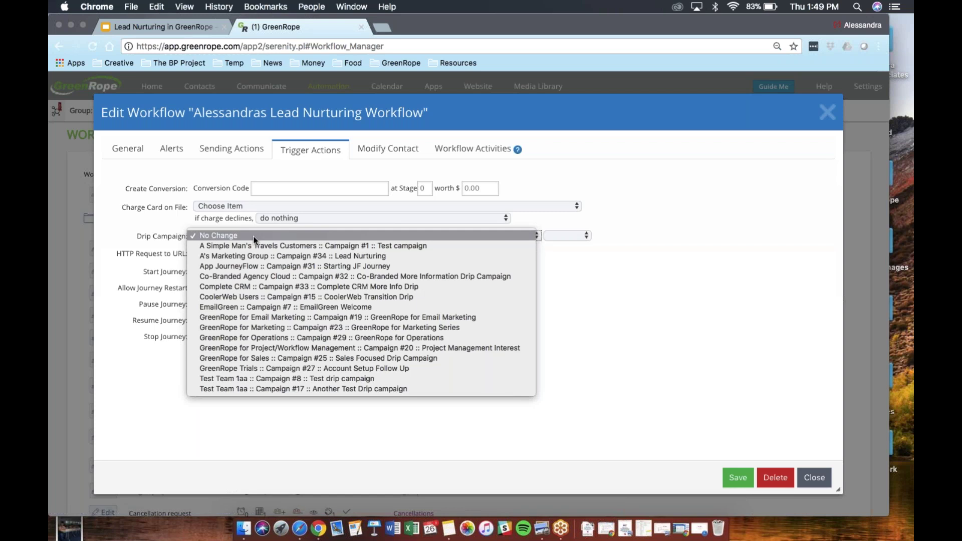
pyautogui.click(254, 237)
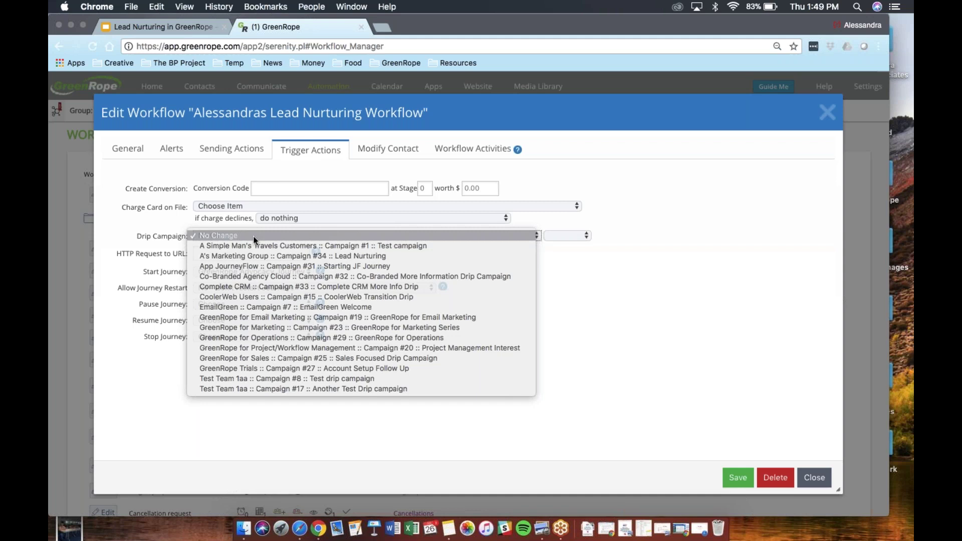
pyautogui.click(230, 322)
pyautogui.click(230, 337)
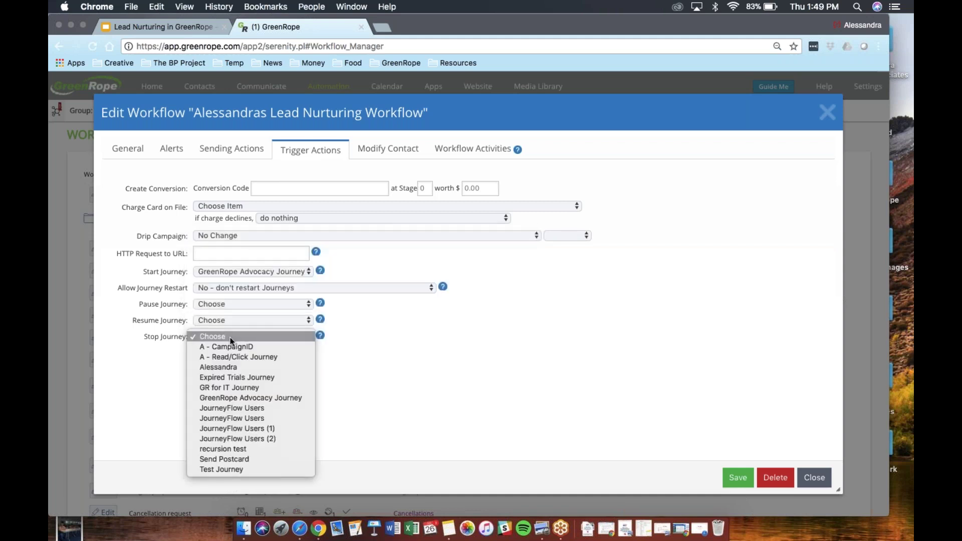
pyautogui.click(230, 338)
pyautogui.moveTo(442, 286)
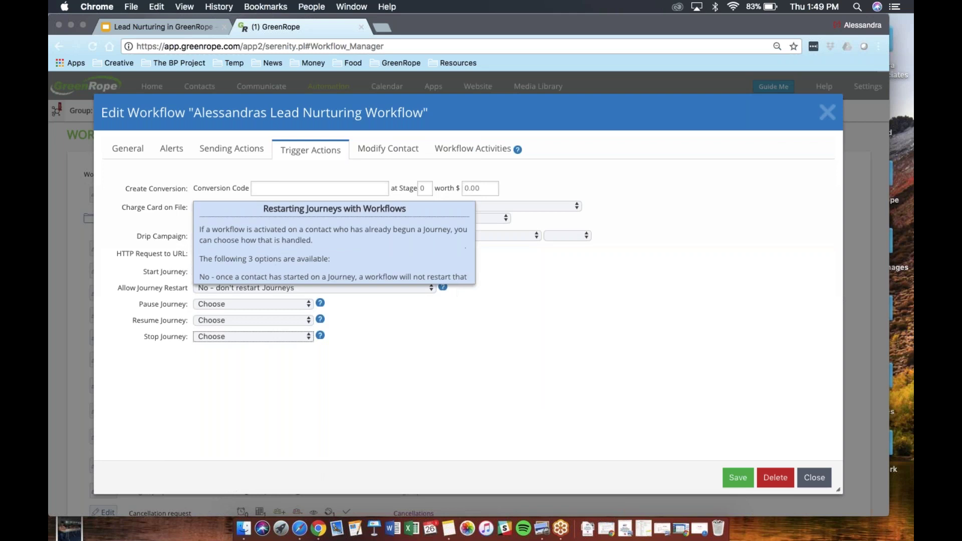
# Step: Review the workflow's contact modification options and the settings of its initial Phone Call and Invite to LinkedIn Group activities
pyautogui.click(358, 149)
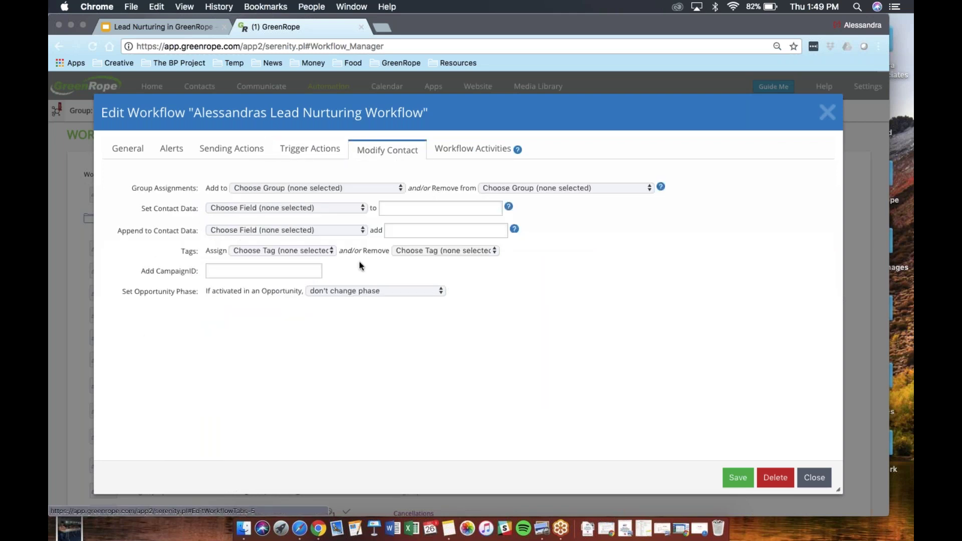
pyautogui.click(474, 150)
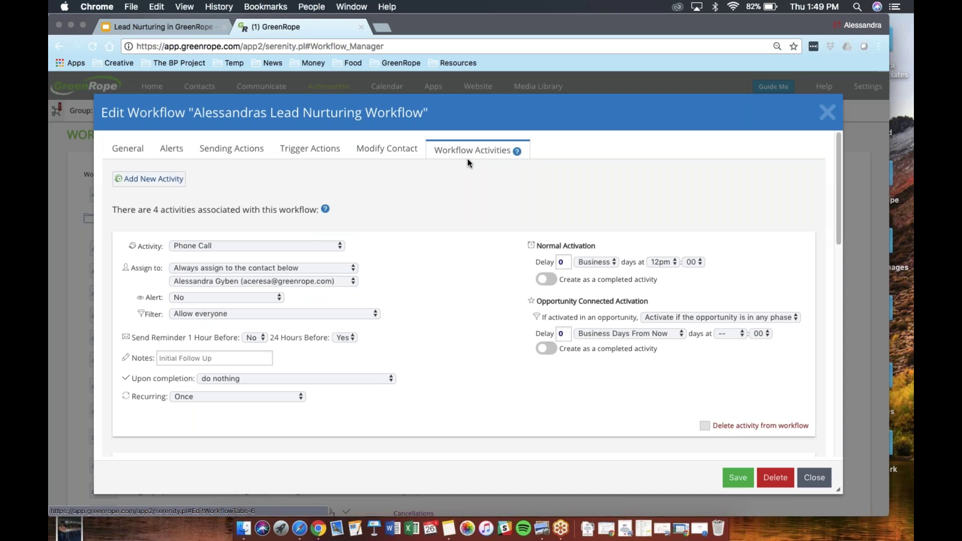
pyautogui.scroll(-1, 409, 318)
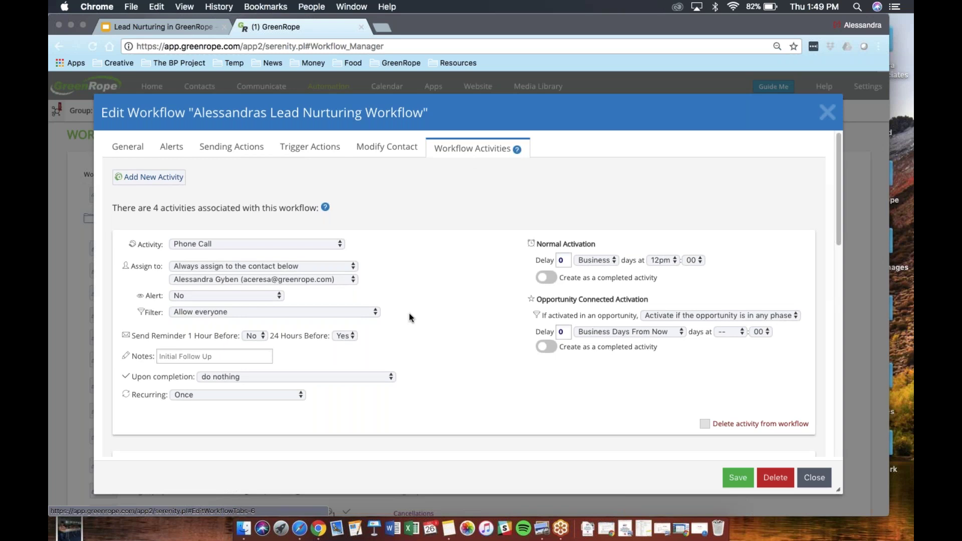
pyautogui.scroll(-3, 410, 316)
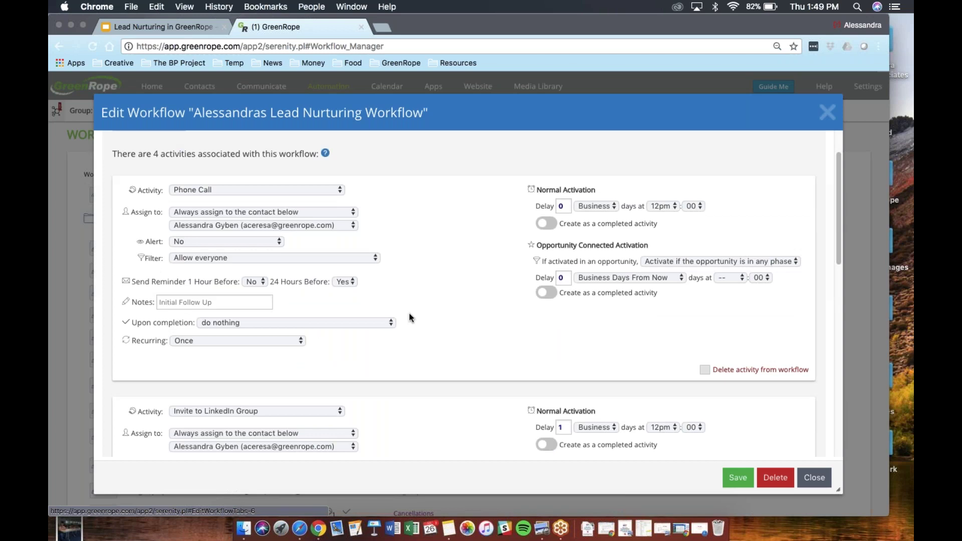
pyautogui.scroll(-1, 409, 317)
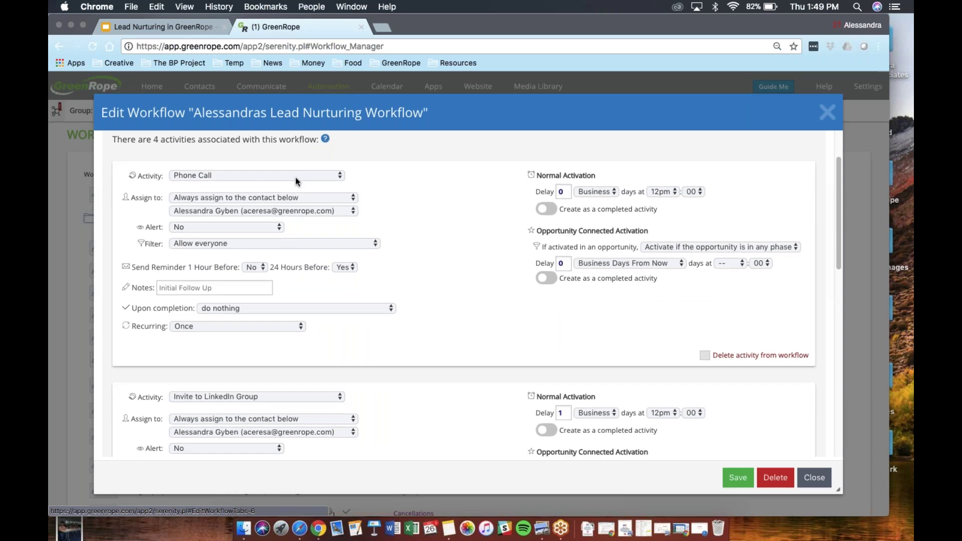
pyautogui.scroll(-2, 296, 182)
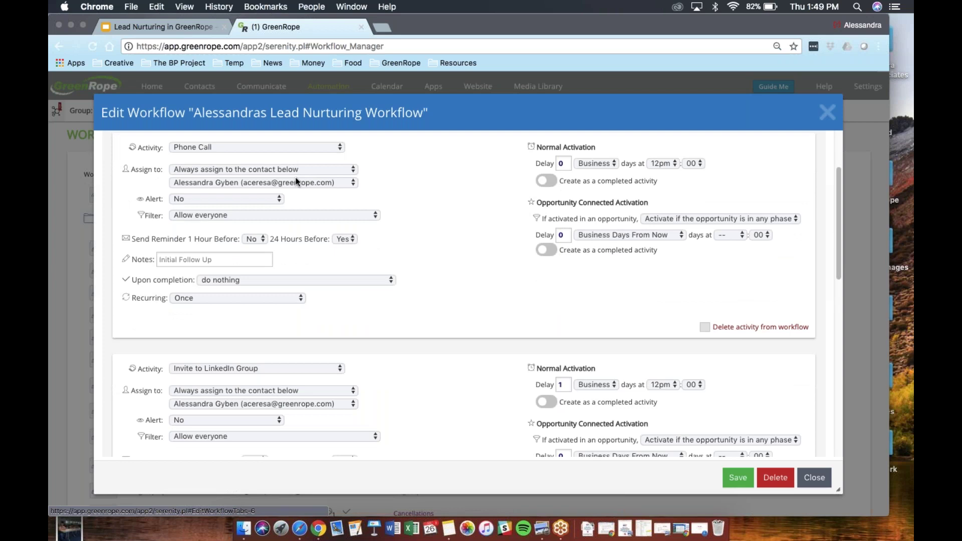
pyautogui.scroll(-1, 297, 182)
pyautogui.scroll(-2, 297, 181)
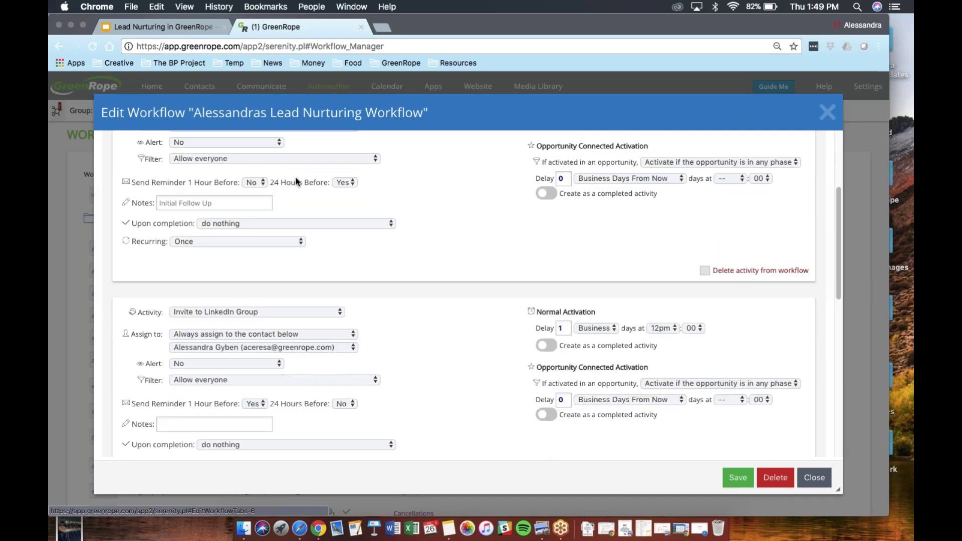
pyautogui.scroll(-2, 296, 181)
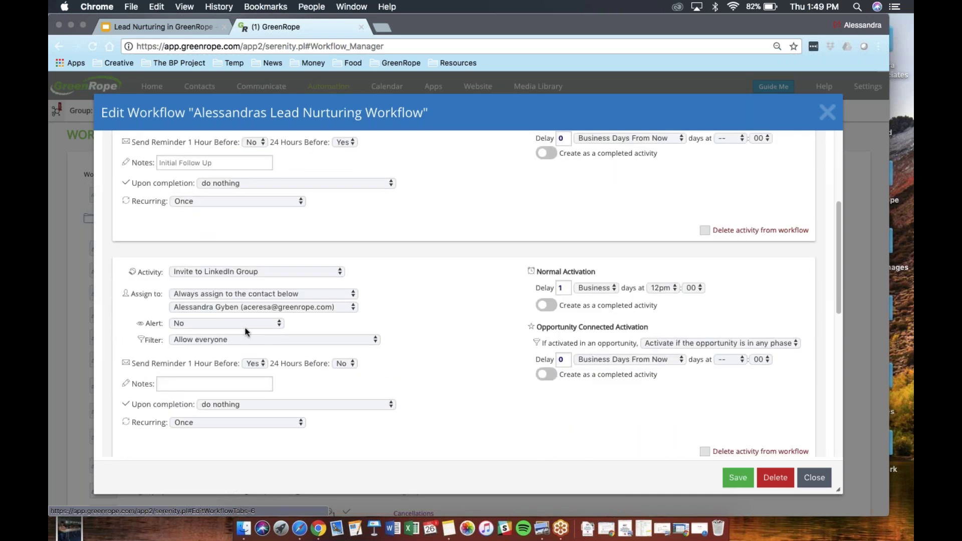
pyautogui.scroll(-1, 247, 331)
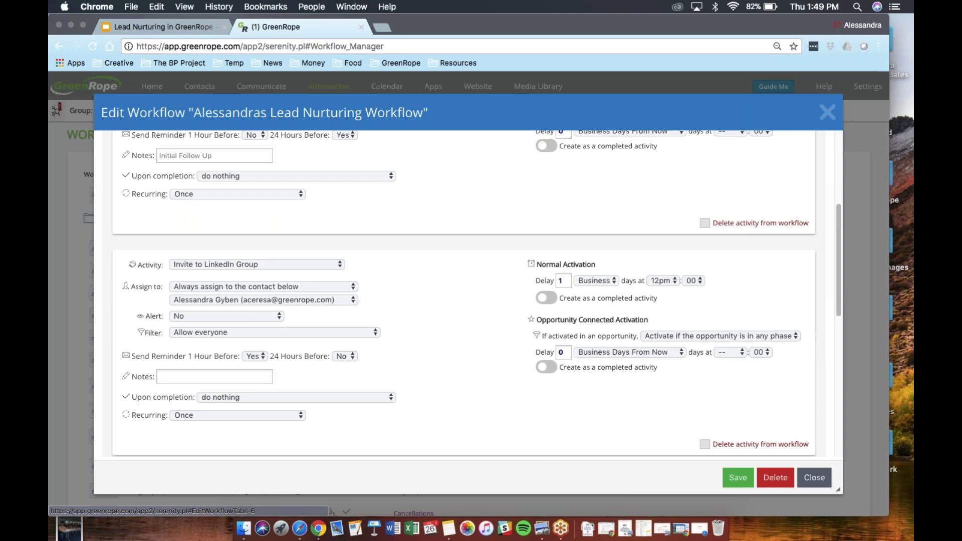
# Step: Examine the assignment, delay and email settings of the workflow's Send Personal Email activity and its final Phone Call activity
pyautogui.scroll(-8, 466, 293)
pyautogui.scroll(-3, 466, 293)
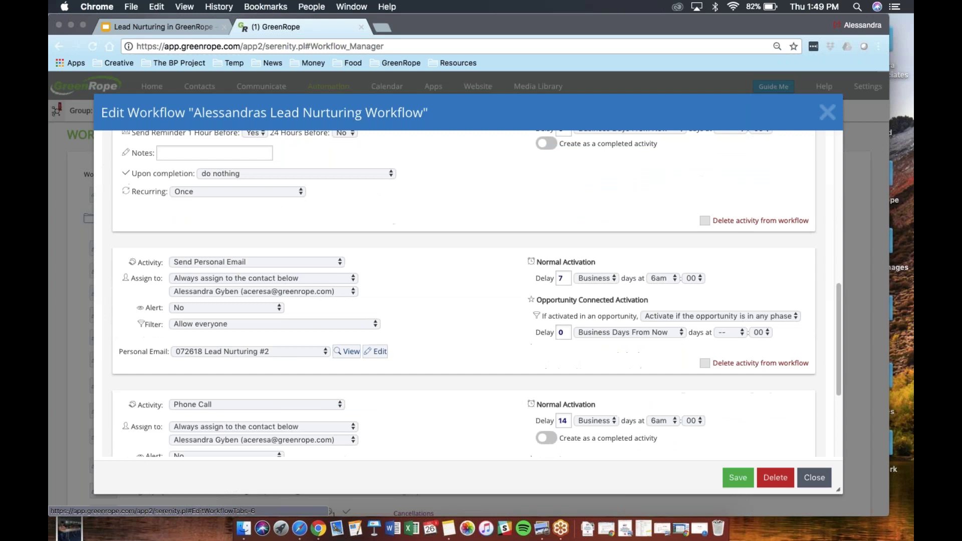
pyautogui.scroll(-1, 466, 293)
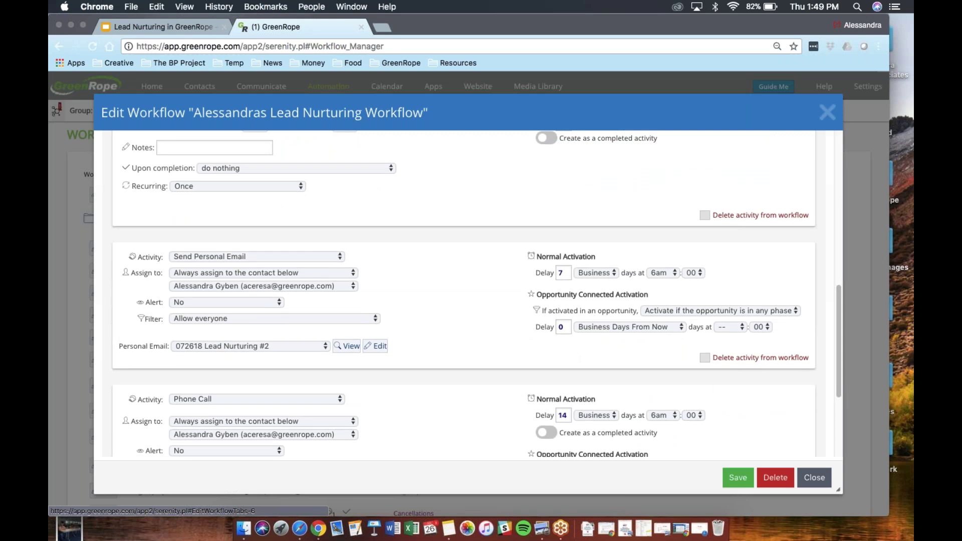
pyautogui.scroll(-1, 465, 293)
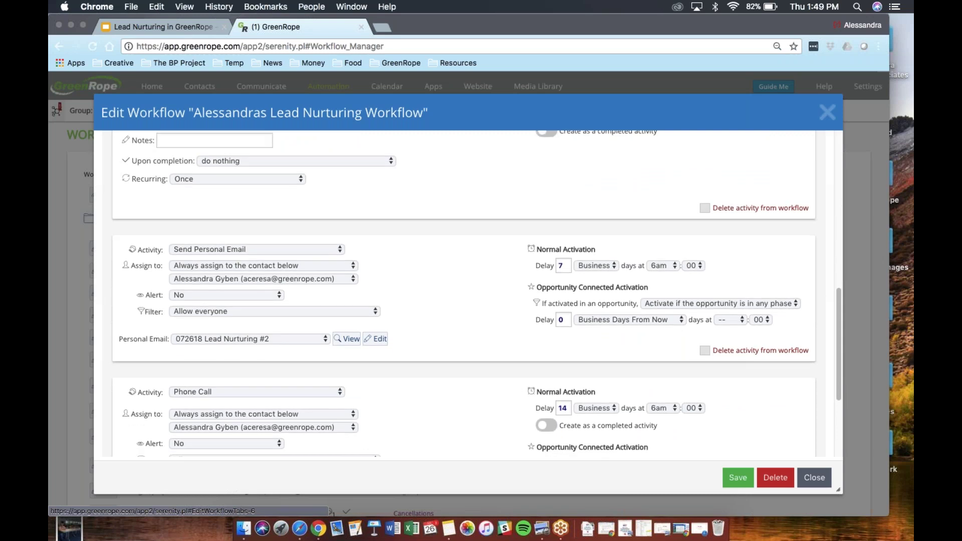
pyautogui.scroll(-1, 294, 307)
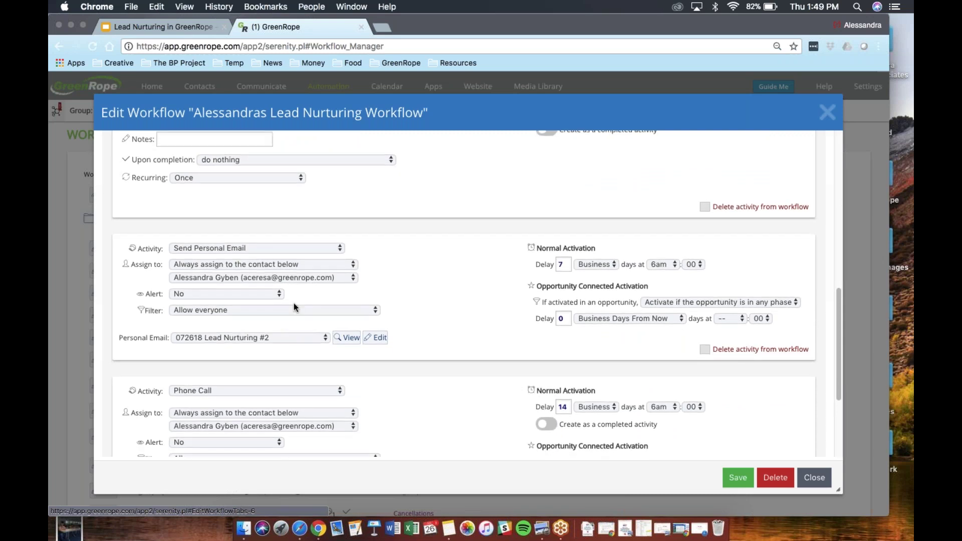
pyautogui.scroll(-5, 440, 303)
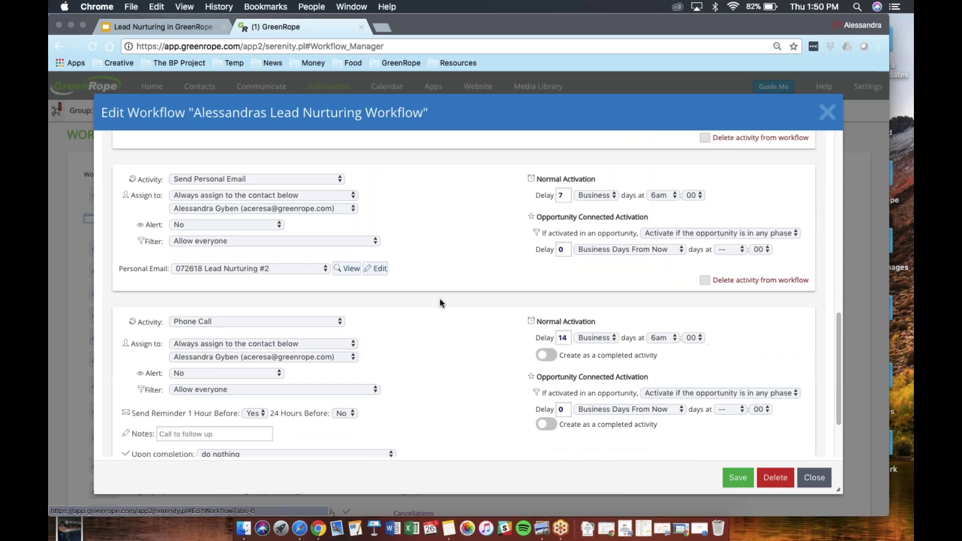
pyautogui.scroll(-5, 439, 303)
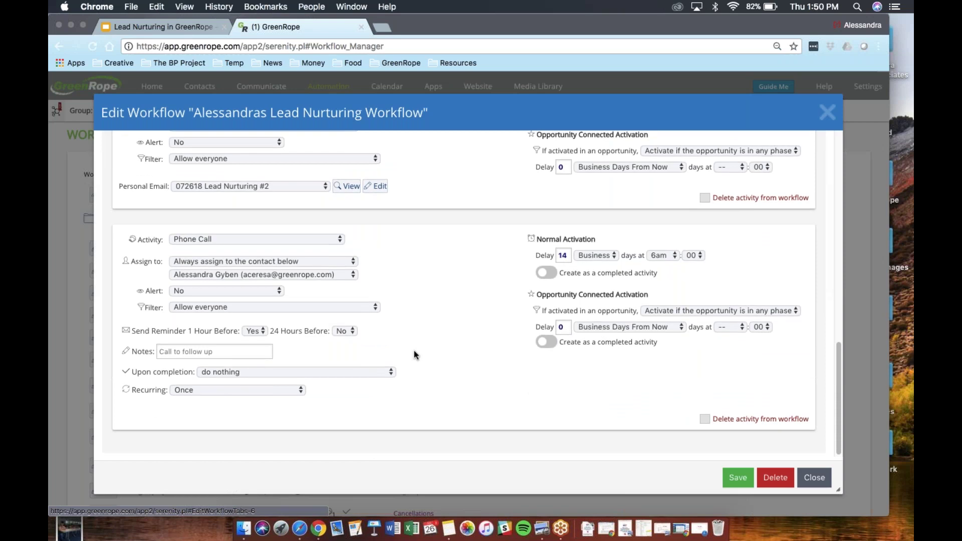
# Step: Go back over the workflow's activities from the LinkedIn invitation to the last phone call, comparing their order and timing
pyautogui.scroll(1, 414, 351)
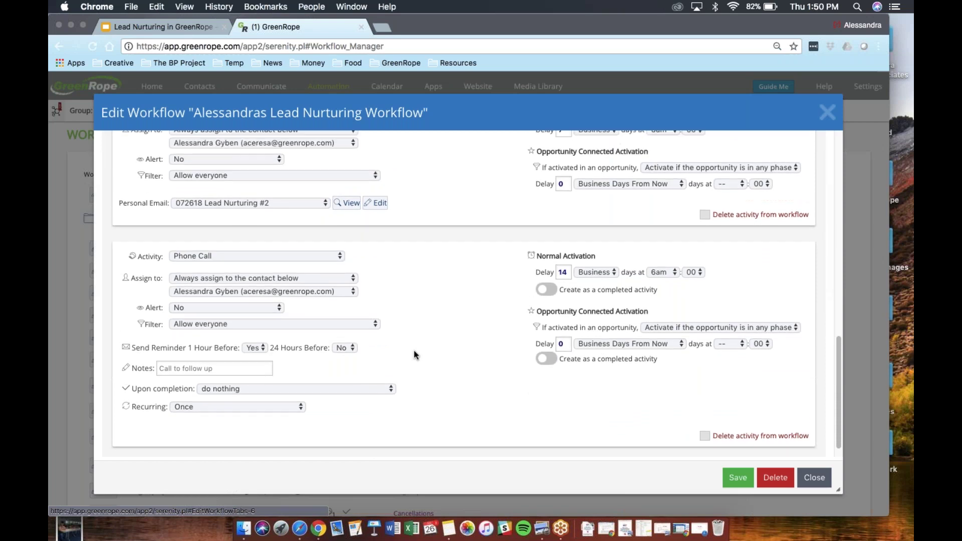
pyautogui.scroll(3, 413, 353)
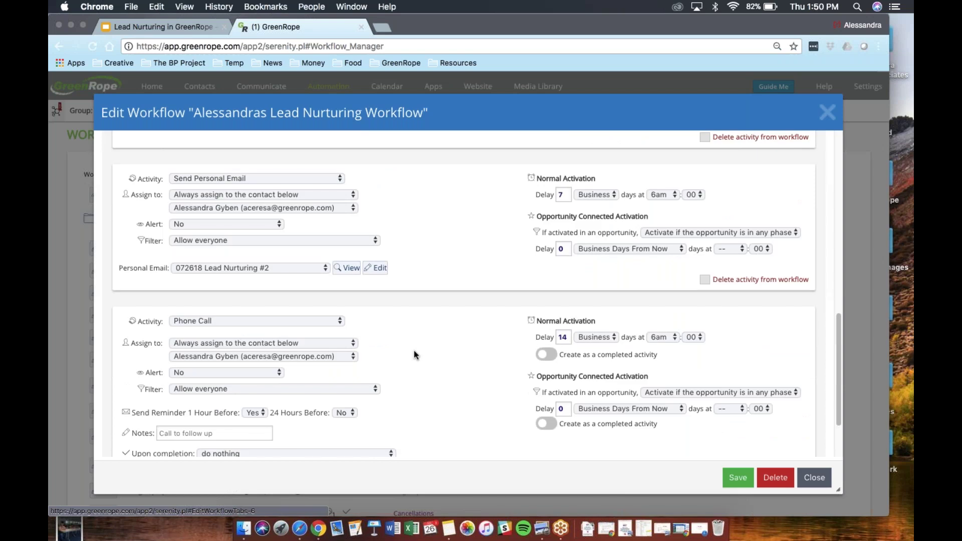
pyautogui.scroll(4, 413, 350)
pyautogui.scroll(3, 413, 352)
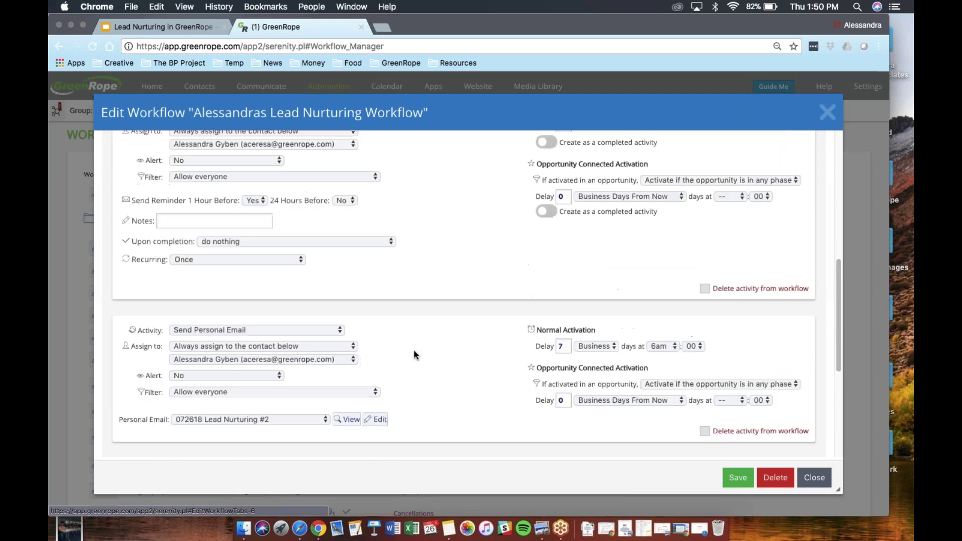
pyautogui.scroll(2, 414, 354)
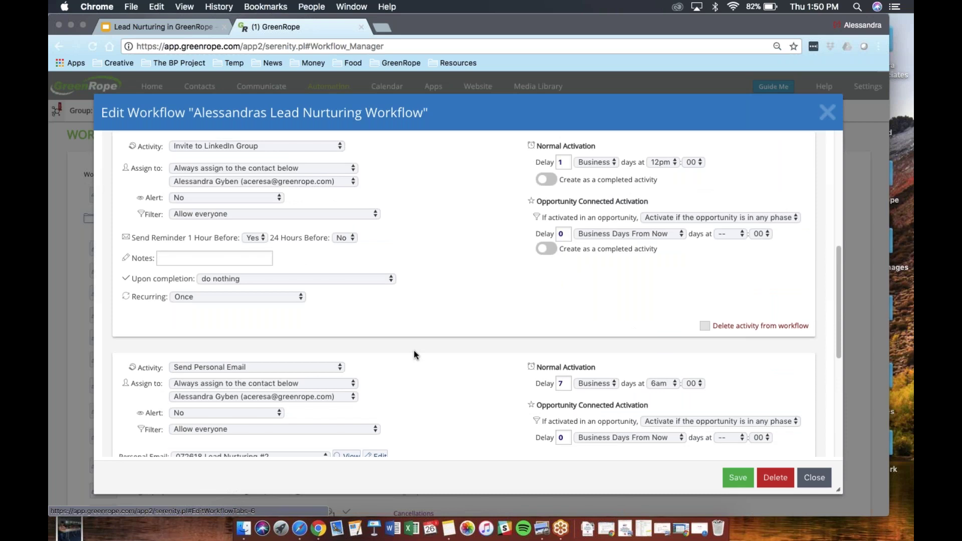
pyautogui.scroll(5, 414, 353)
pyautogui.scroll(-1, 414, 353)
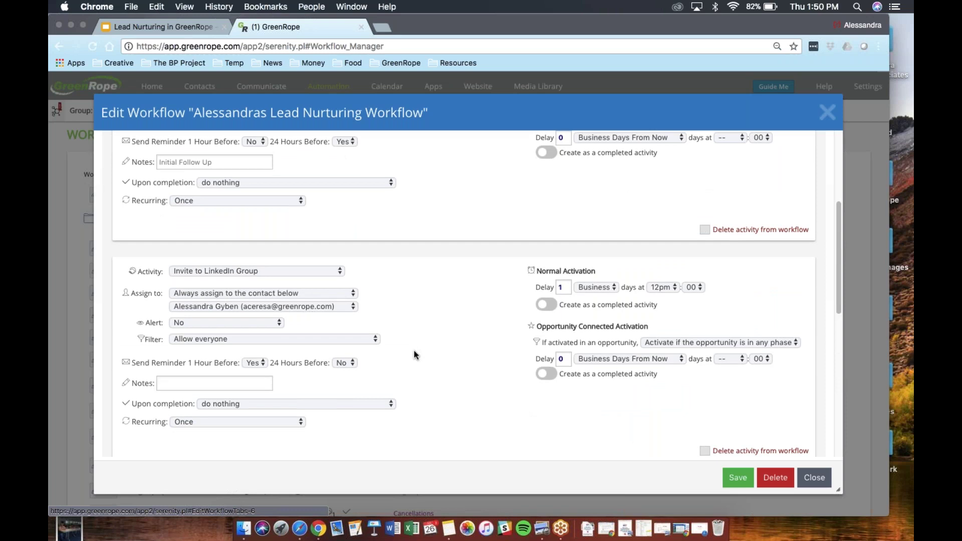
pyautogui.scroll(-10, 414, 355)
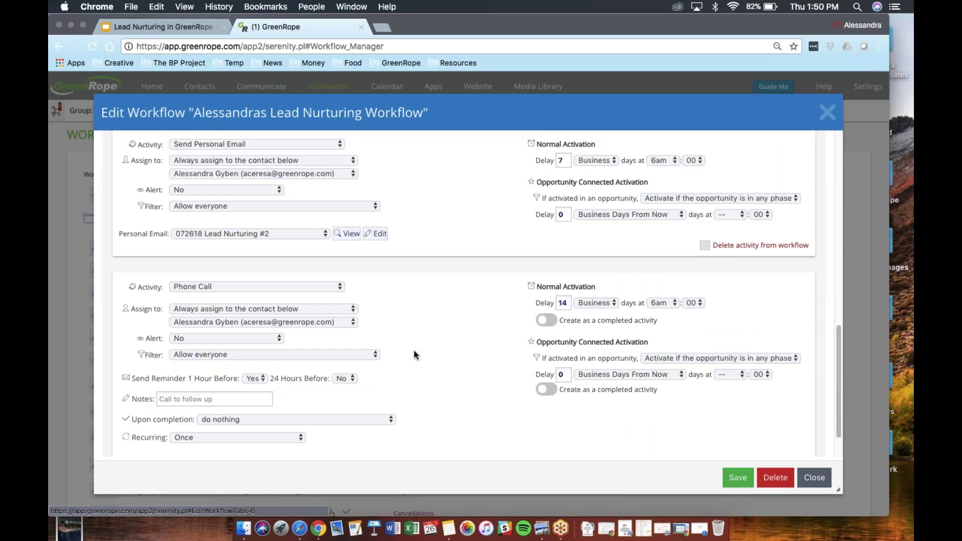
pyautogui.scroll(1, 414, 350)
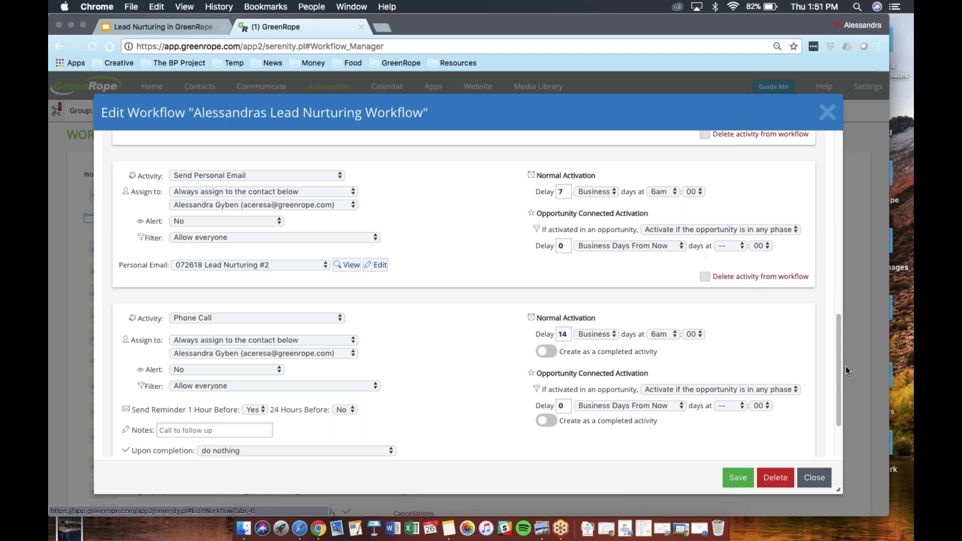
# Step: Close the workflow editor and switch to the Lead Nurturing in GreenRope presentation in Google Slides, showing its Thanks! slide
pyautogui.click(809, 478)
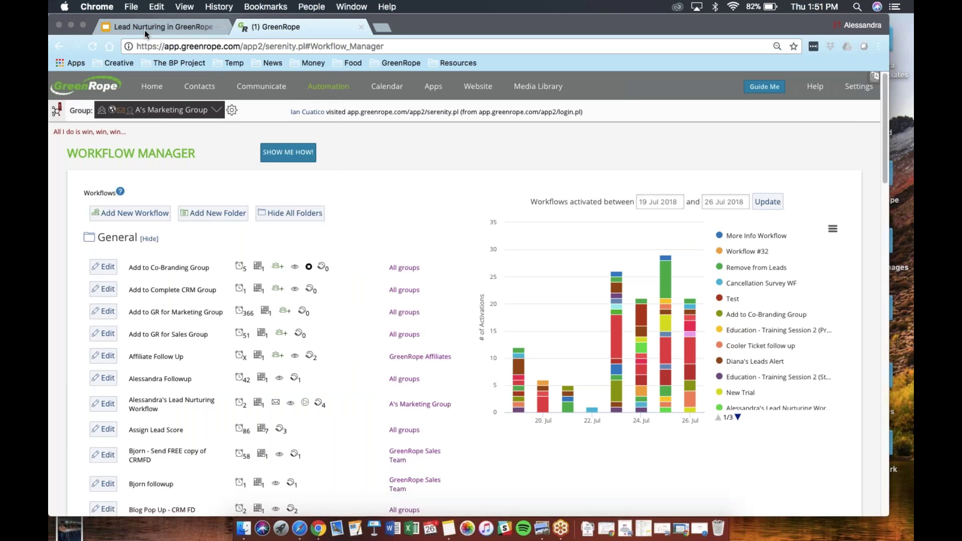
pyautogui.click(144, 29)
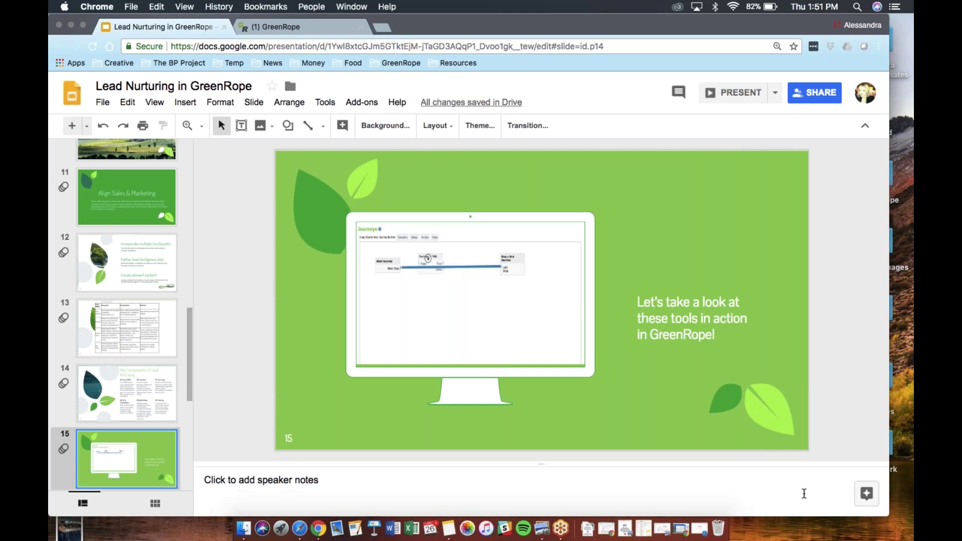
pyautogui.press('Down')
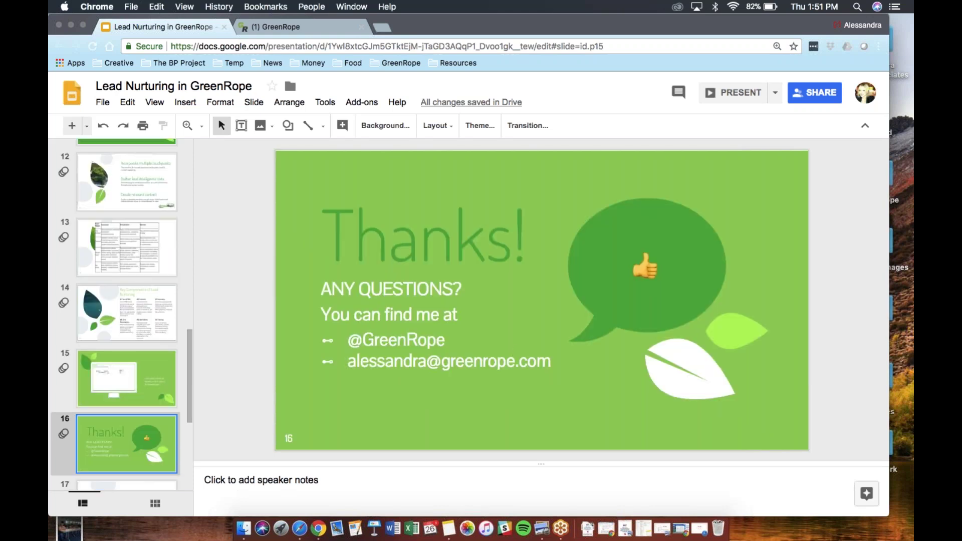